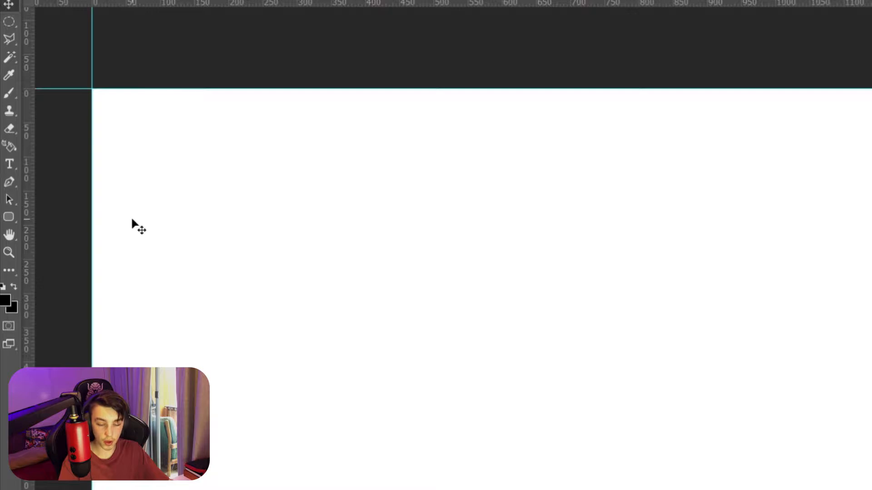
Step: Draw a black rounded rectangle covering the whole 1280 × 720 px canvas and set all its corner radii to 130 px
key(u)
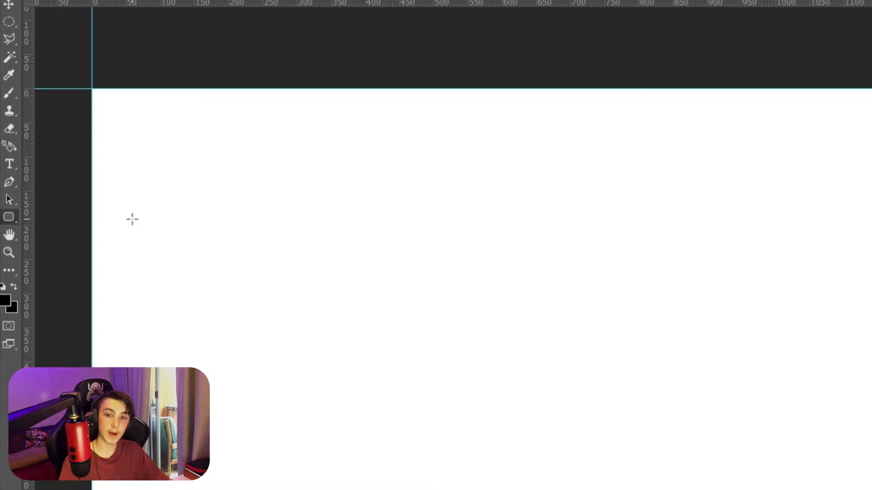
right_click(9, 217)
click(80, 229)
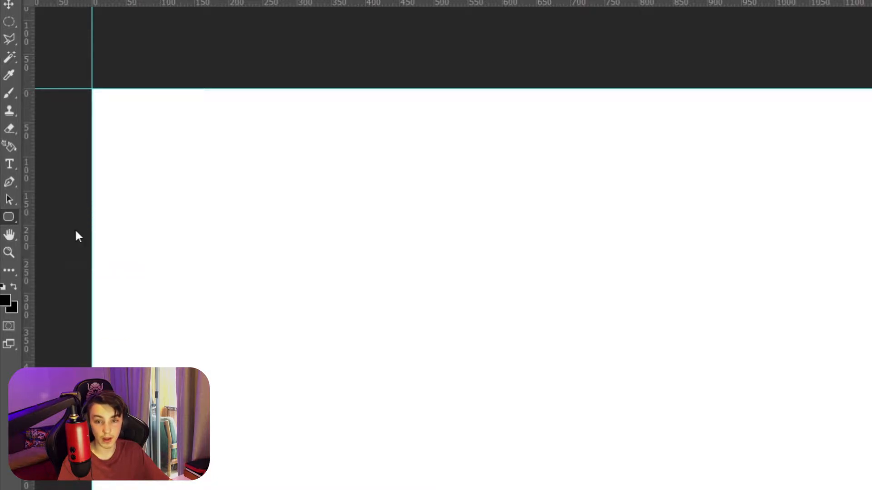
drag(61, 100, 644, 428)
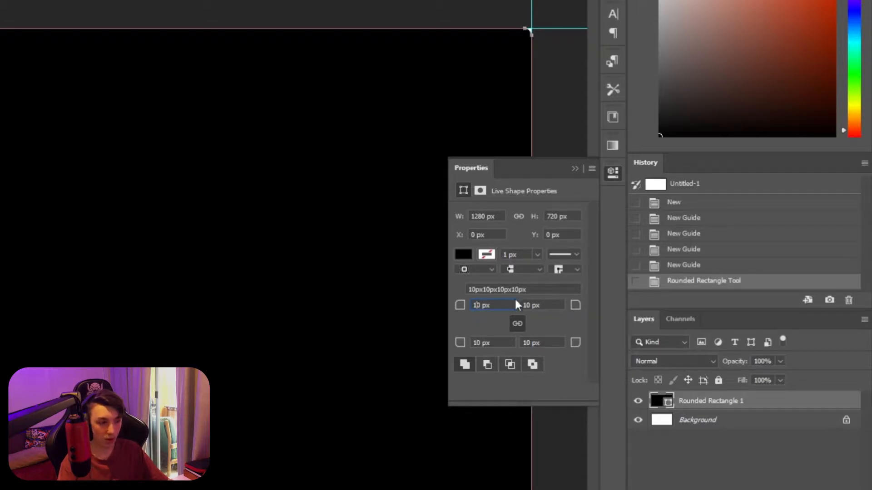
text(3)
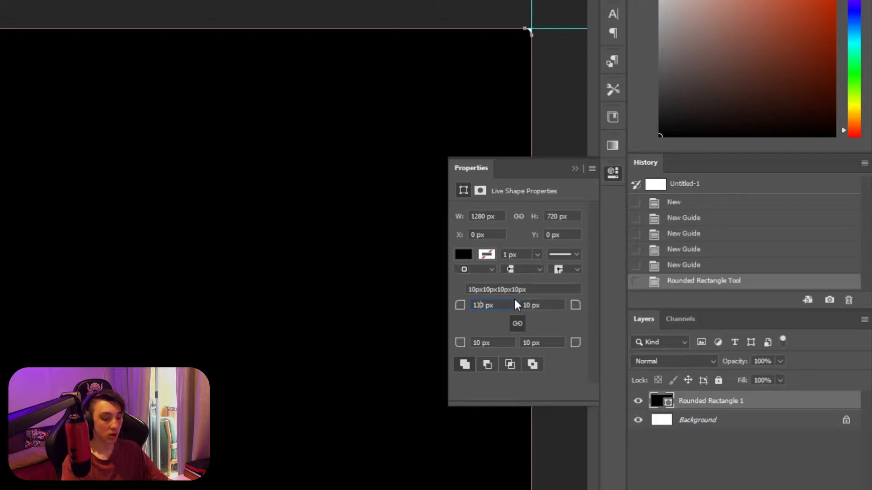
key(Return)
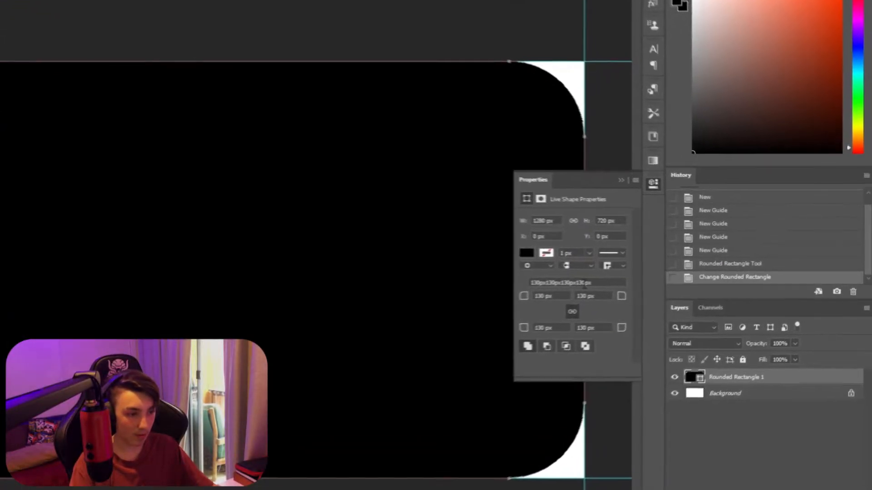
Step: Try a 100 px radius on the rectangle's lower-left corner, and set it back to 130 px
click(584, 284)
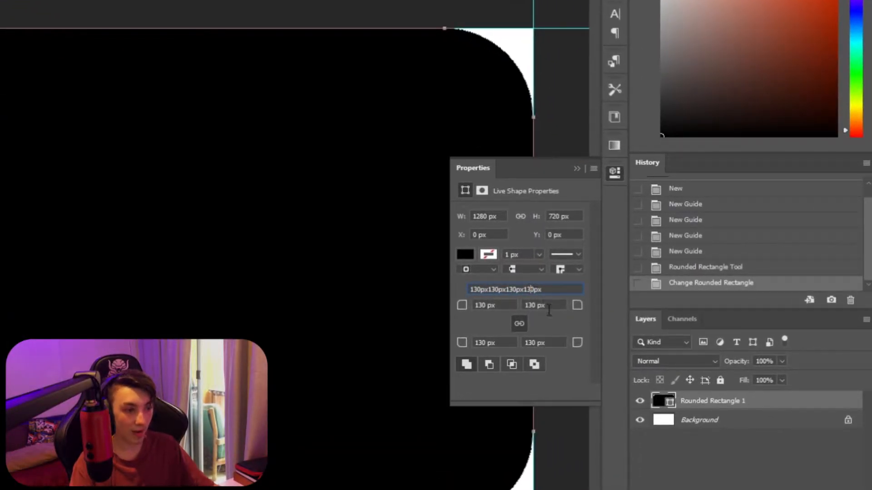
key(BackSpace)
key(BackSpace)
text(00)
key(Return)
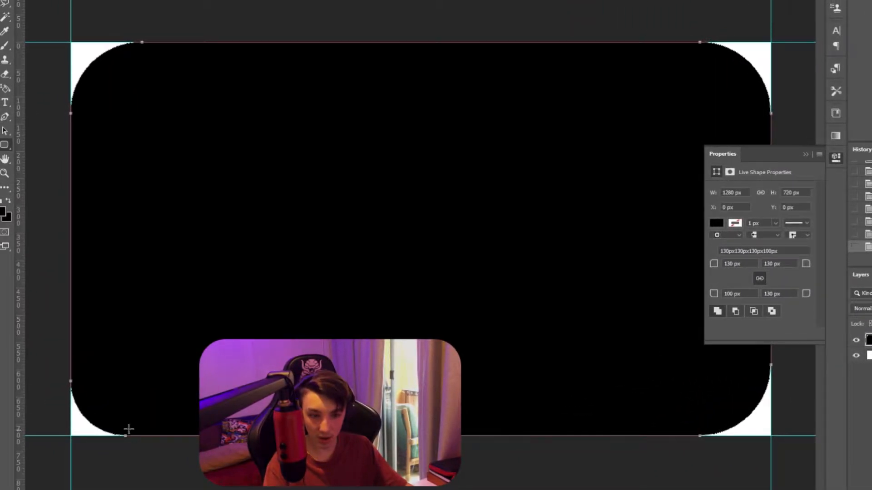
click(772, 251)
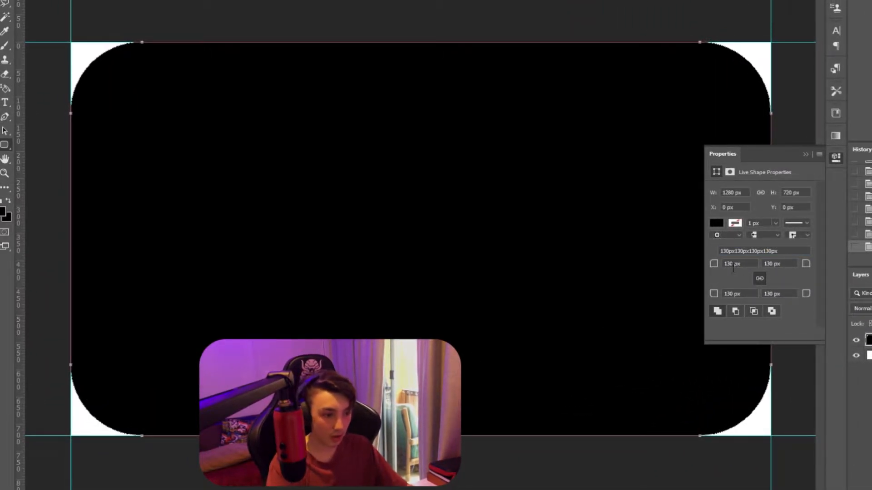
key(Tab)
key(Return)
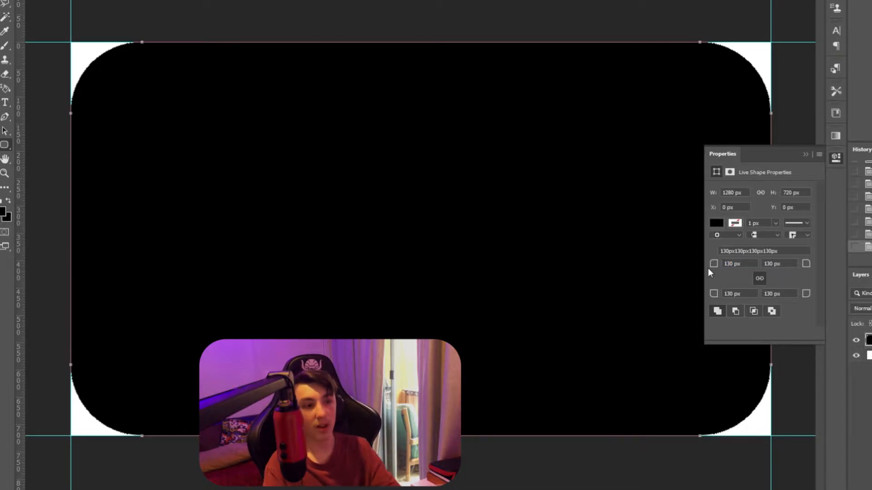
Step: Close the shape's properties and hide the guides on the canvas
click(836, 158)
key(v)
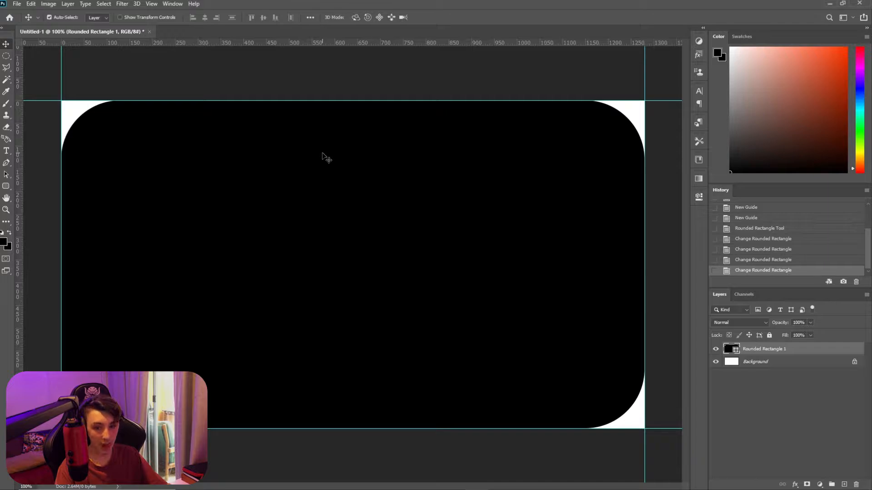
key(ctrl+semicolon)
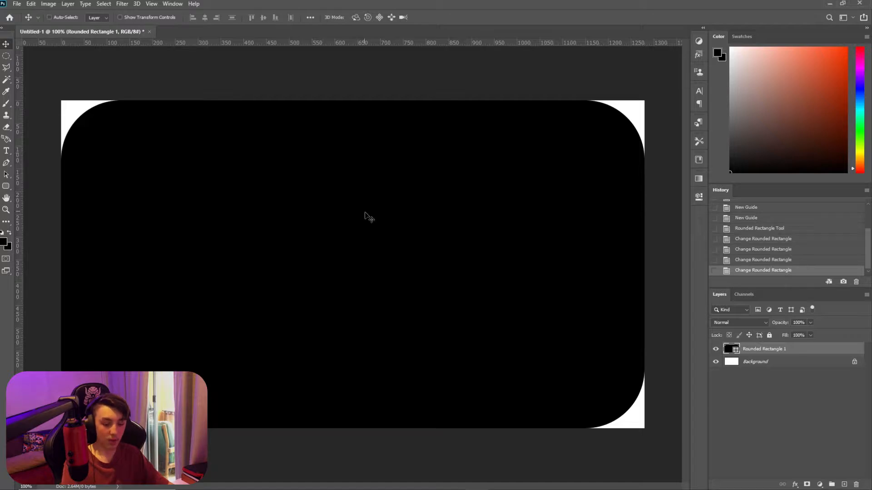
Step: Duplicate the rounded rectangle layer and scale the copy slightly smaller with Free Transform
key(ctrl+j)
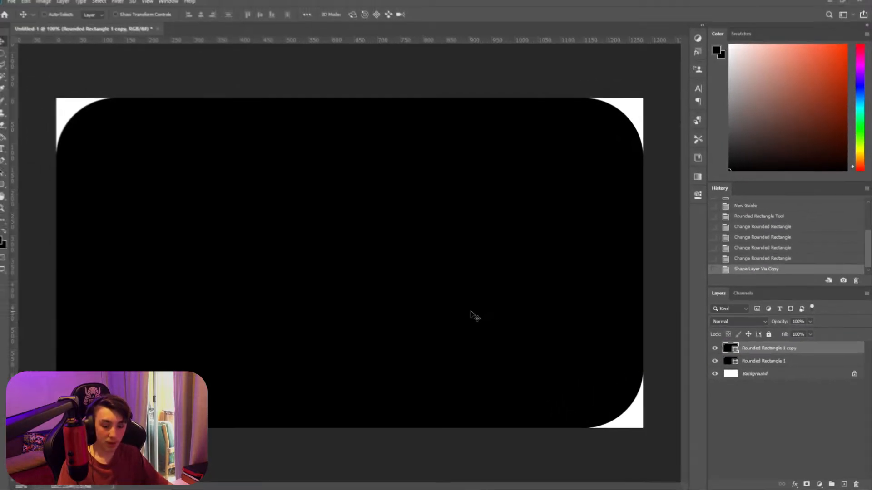
key(ctrl+t)
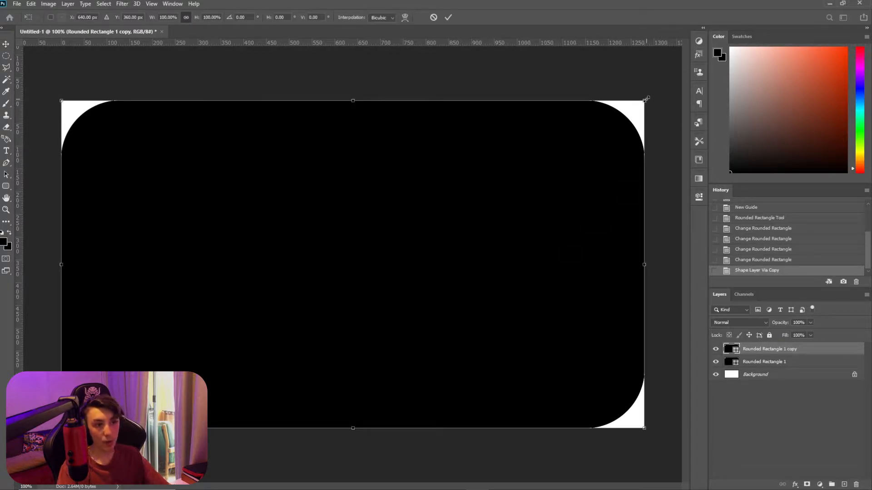
mouse_move(646, 99)
mouse_down()
mouse_move(616, 111)
mouse_move(641, 98)
mouse_up()
key(Return)
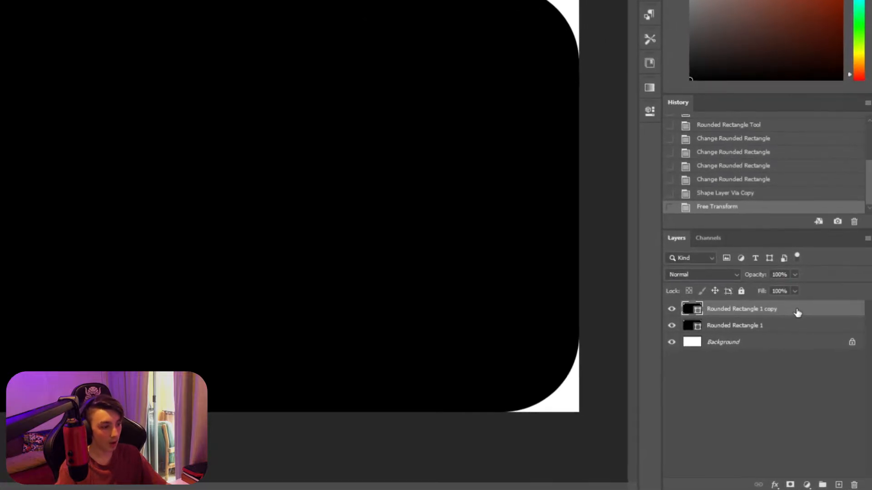
Step: Place the rectangle copy beneath the original in the layer order and hide it
drag(797, 313, 798, 327)
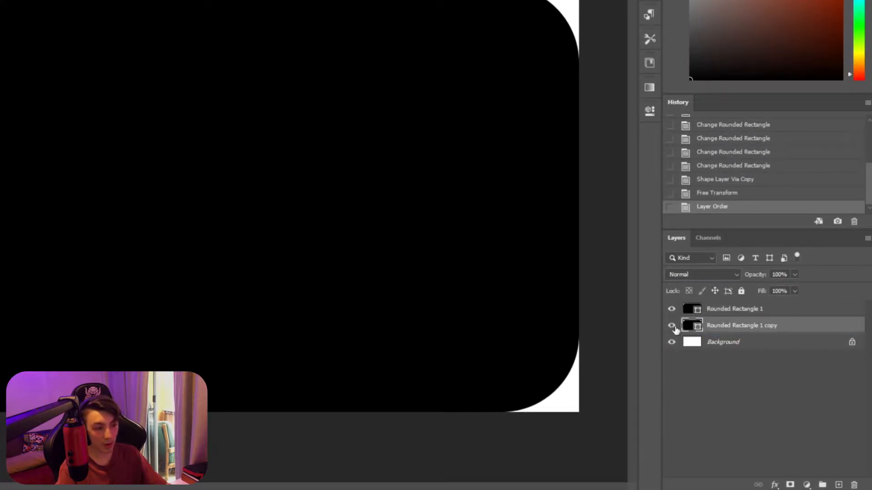
click(671, 326)
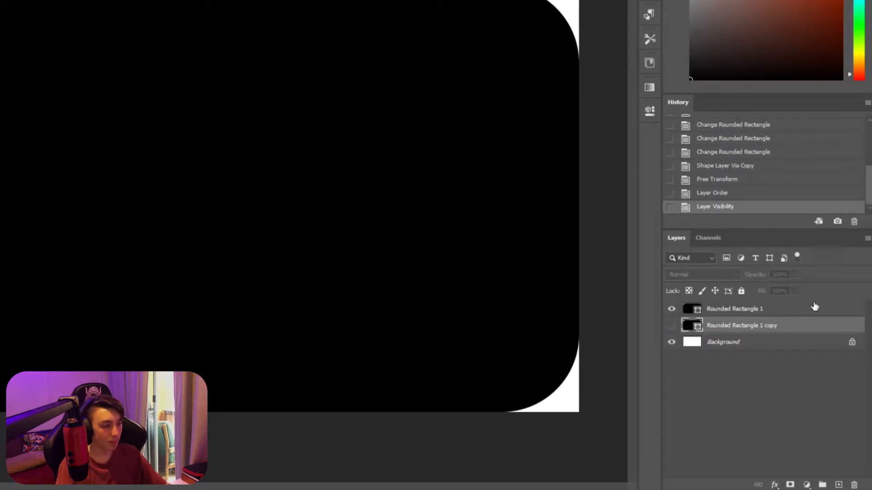
Step: Add a 15 px dark purple stroke to the original rounded rectangle, positioned Inside at 100% opacity
double_click(810, 312)
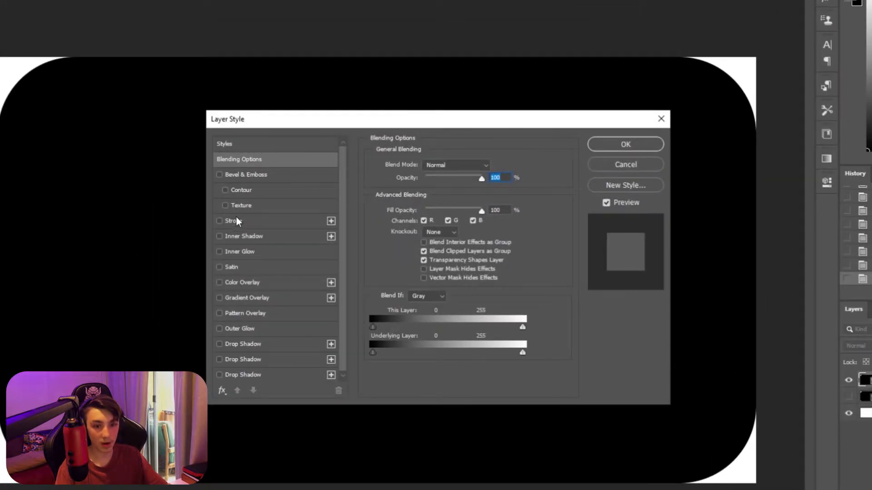
click(245, 222)
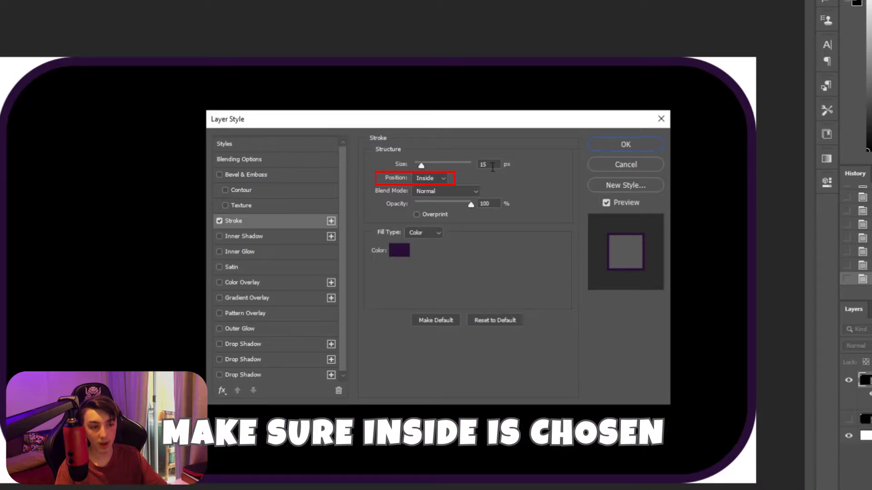
click(628, 144)
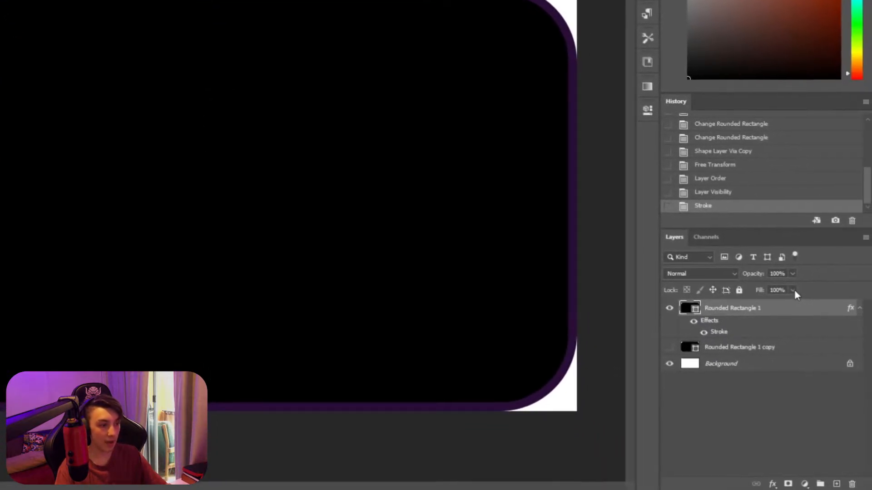
Step: Set the stroked rectangle layer's fill to 0% and rasterize its layer style so only the outline remains
click(793, 290)
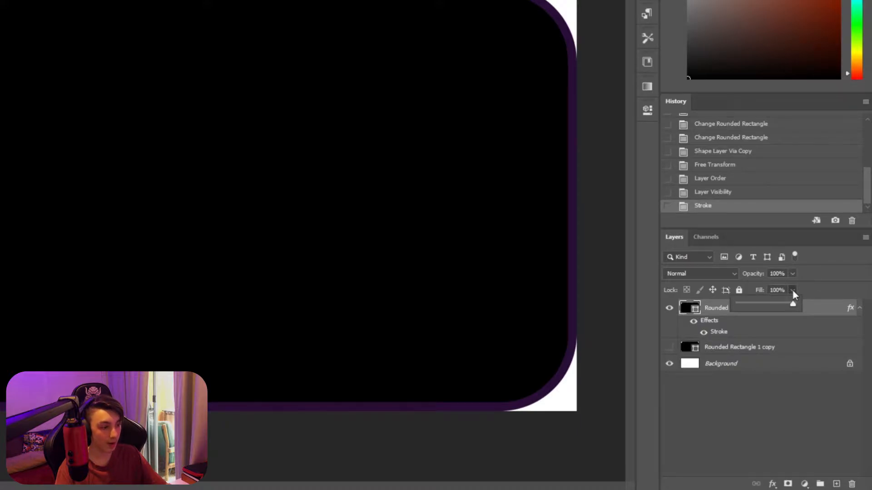
drag(797, 307, 795, 307)
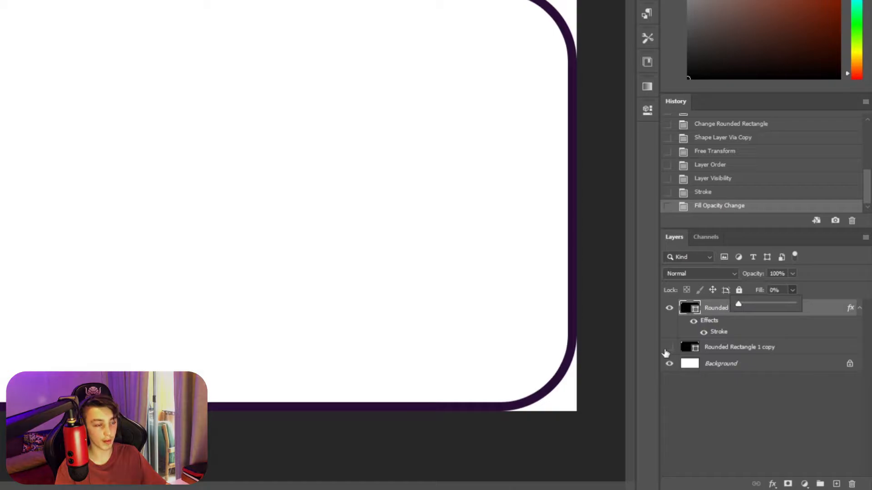
click(823, 295)
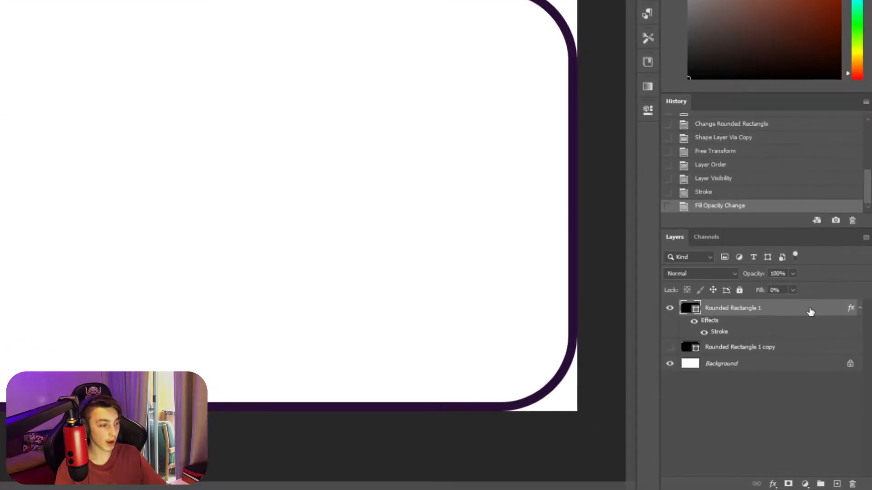
right_click(824, 349)
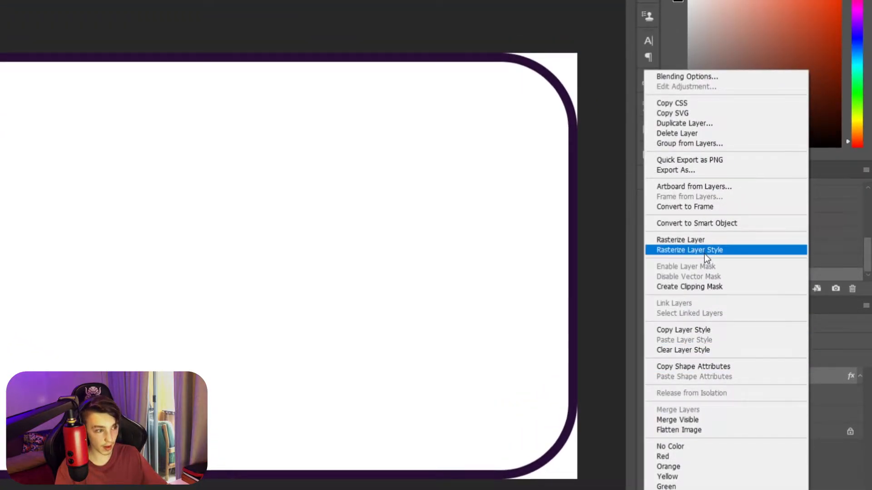
click(704, 254)
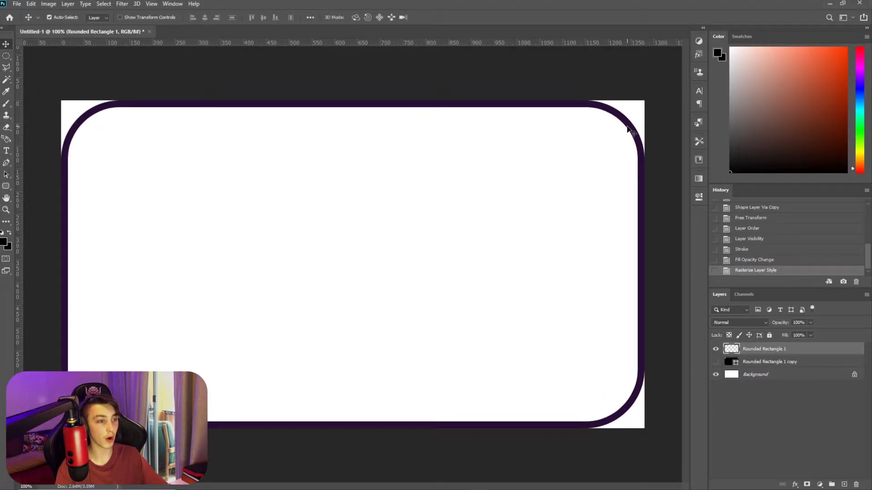
drag(628, 129, 576, 175)
key(ctrl+z)
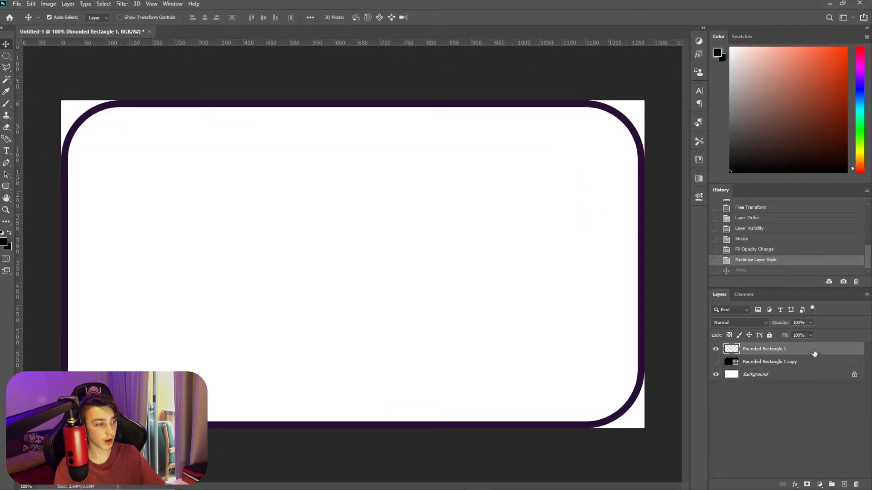
Step: Add a Gradient Overlay to the outline layer with Normal blend mode and Linear style
double_click(814, 352)
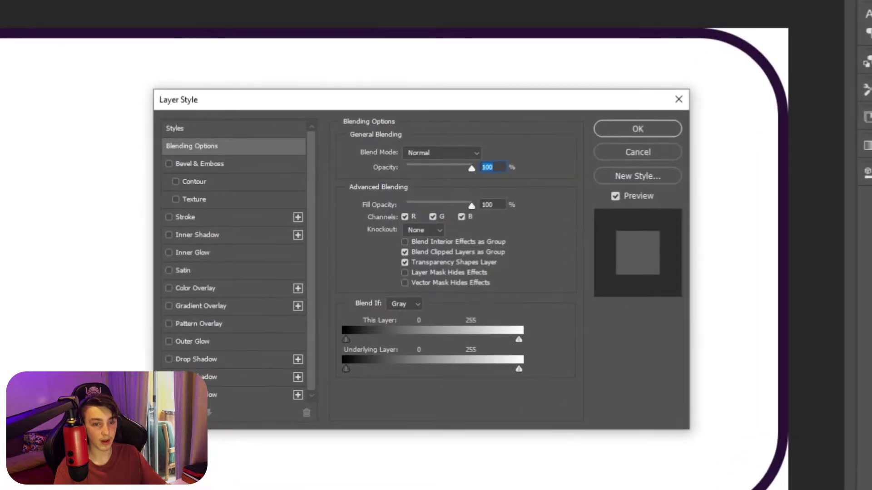
click(194, 307)
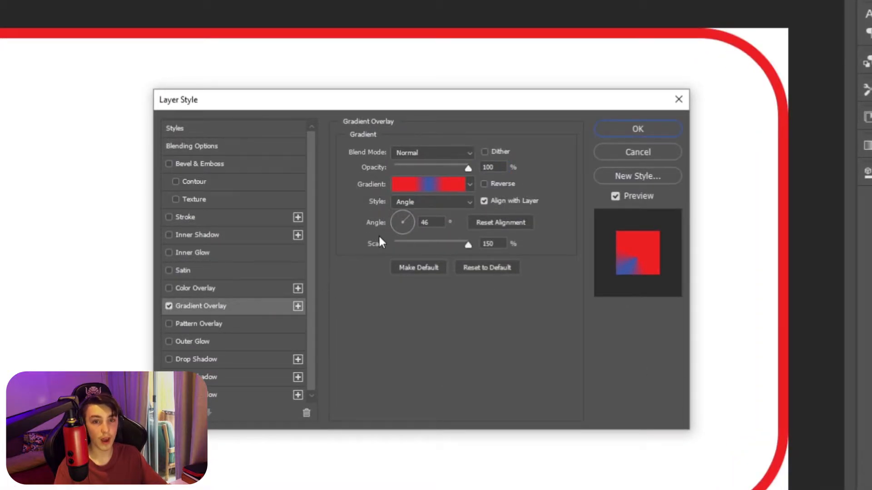
click(440, 188)
click(617, 137)
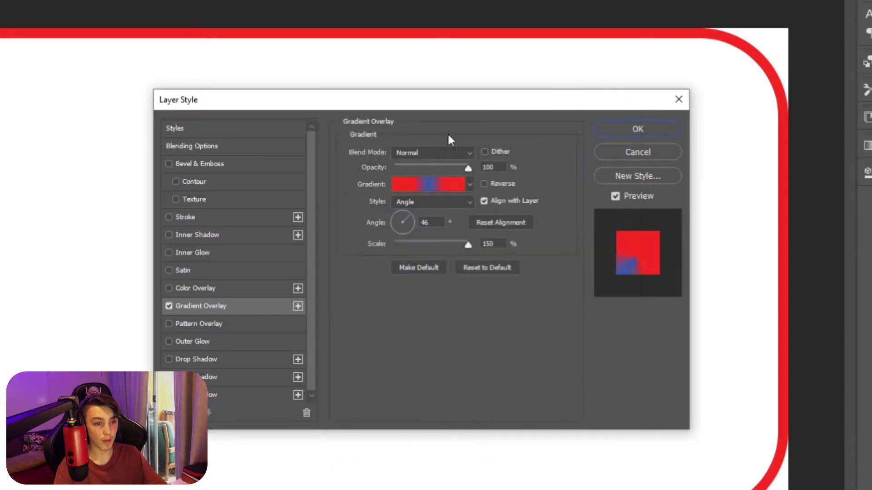
click(425, 154)
click(424, 164)
click(423, 202)
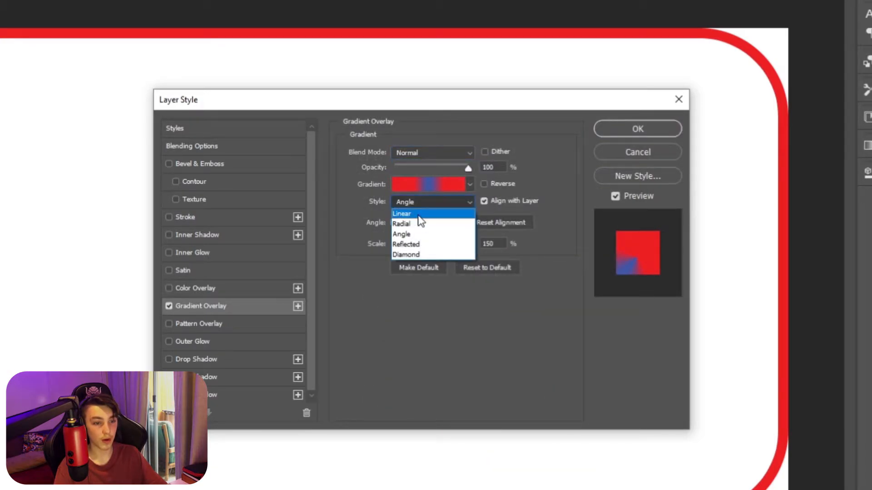
click(421, 210)
Step: Replace the overlay's gradient with the Black, White preset from the Basics group
click(437, 187)
click(348, 153)
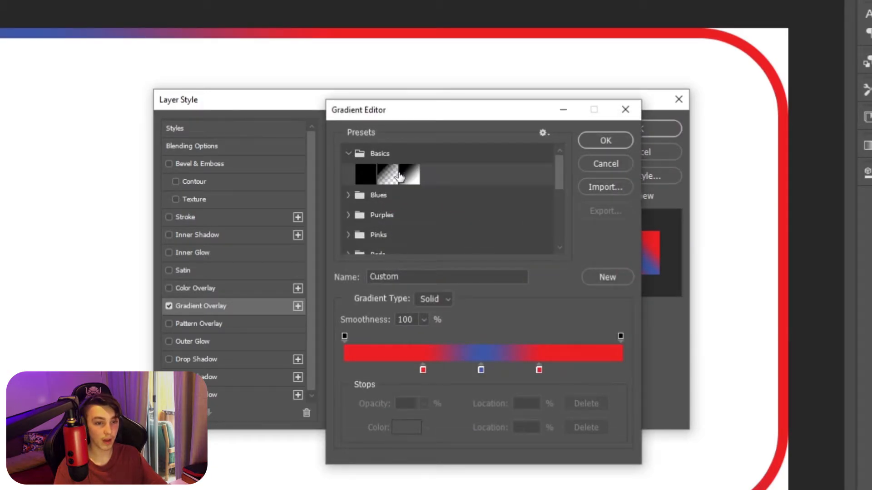
click(409, 174)
click(599, 143)
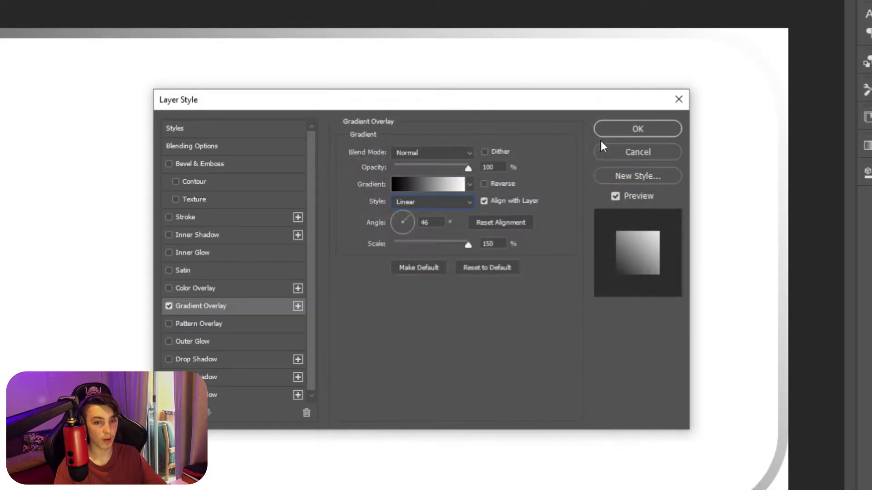
Step: Edit the overlay gradient so the black colour stop sits at 50% and white stops stand at 0% and 100%
click(427, 184)
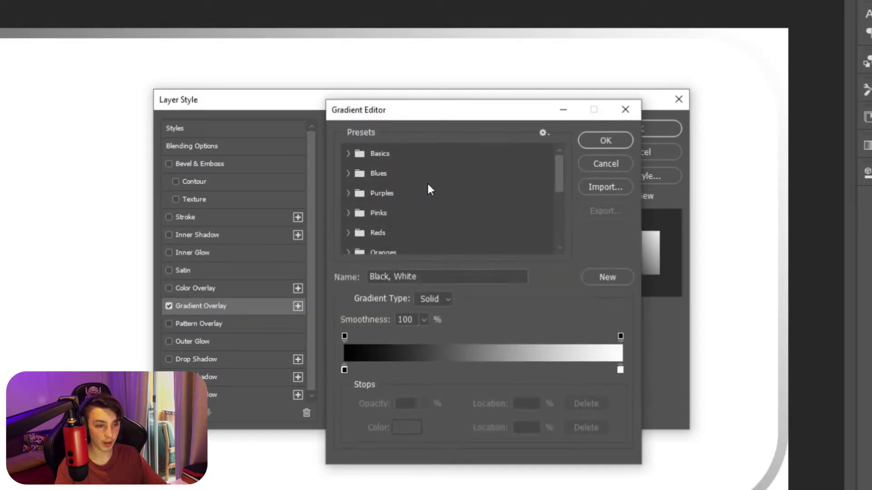
click(344, 370)
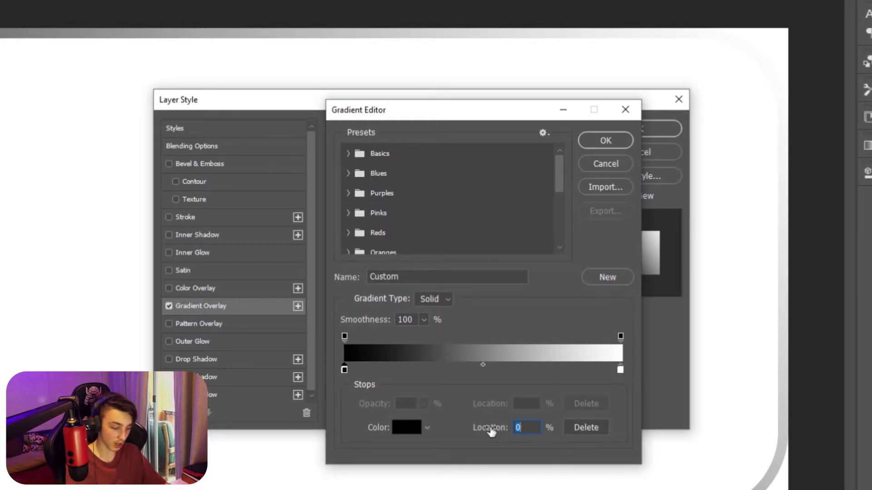
text(50)
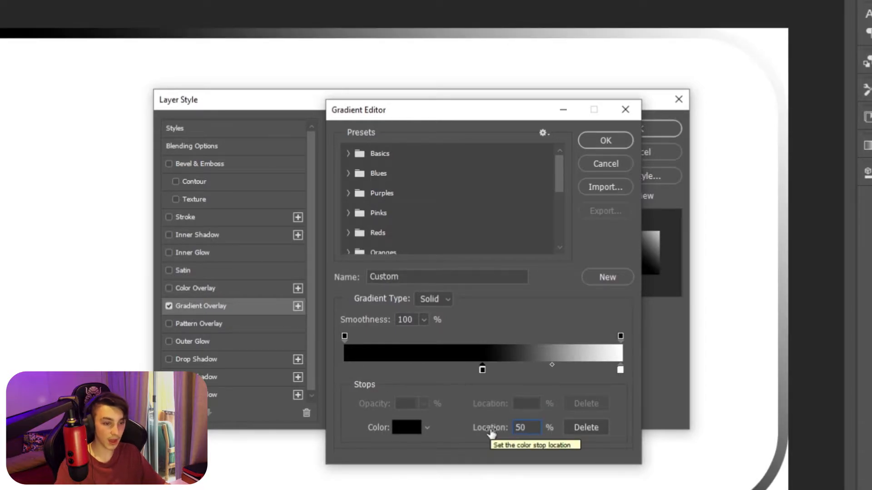
click(620, 369)
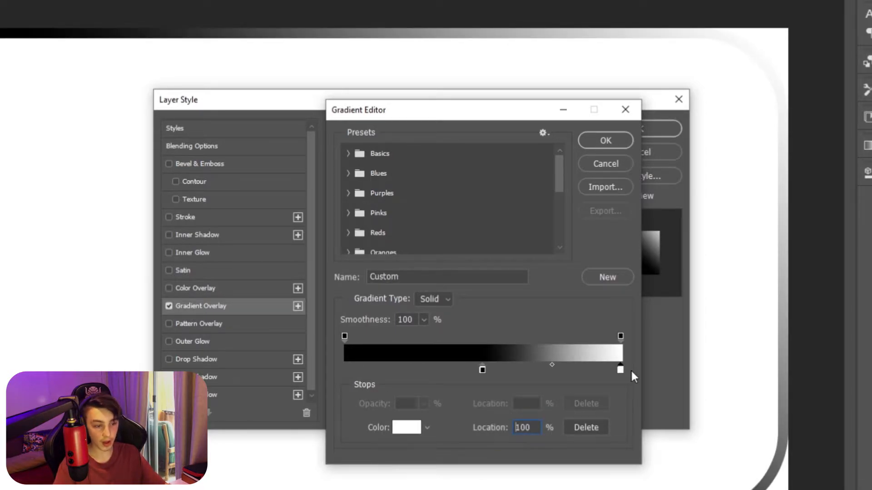
click(366, 371)
drag(366, 372, 344, 370)
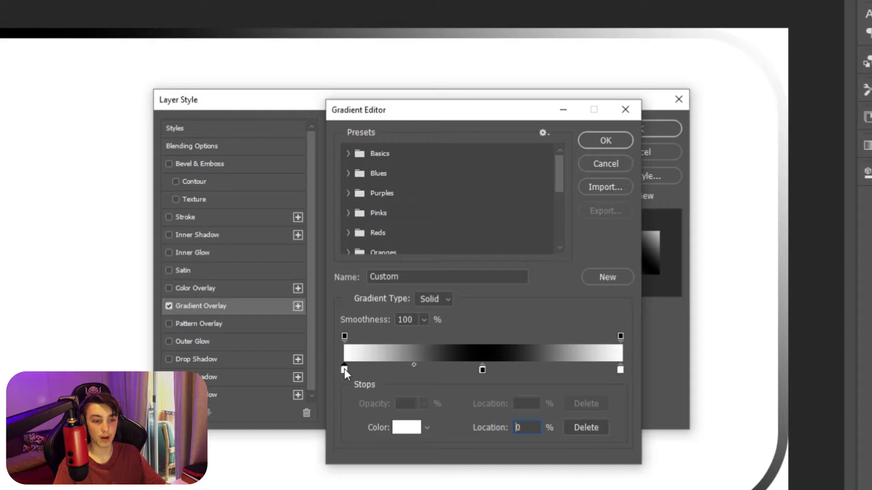
Step: Recolour the gradient's two white end stops, at 0% and 100%, to pure red (#ff0000)
click(407, 428)
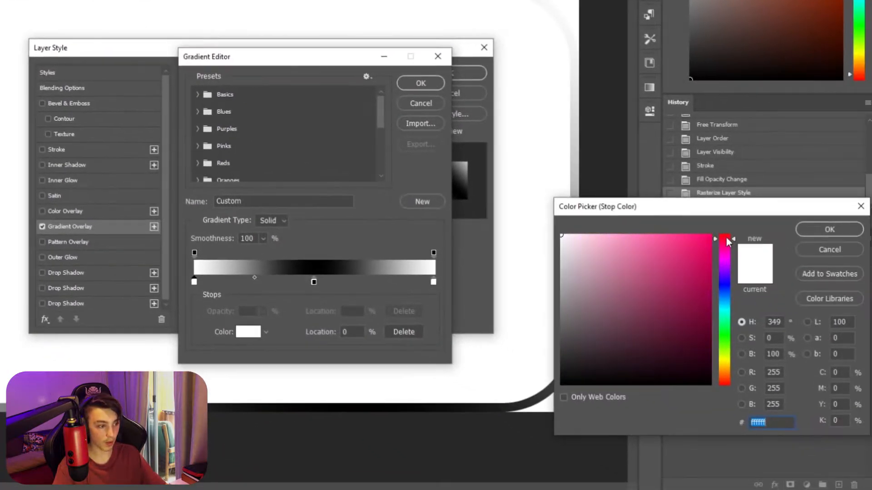
drag(680, 267, 711, 235)
click(830, 229)
drag(430, 282, 428, 296)
click(433, 282)
click(249, 332)
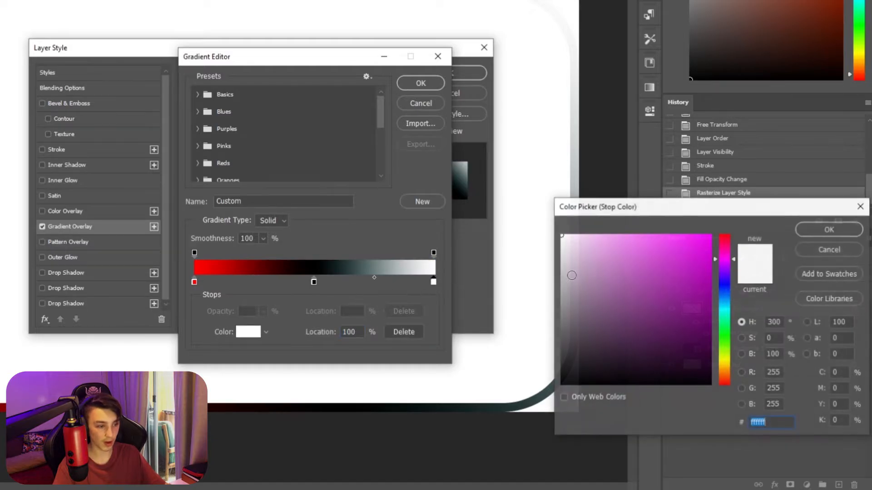
drag(726, 254, 726, 235)
drag(699, 245, 794, 213)
click(802, 230)
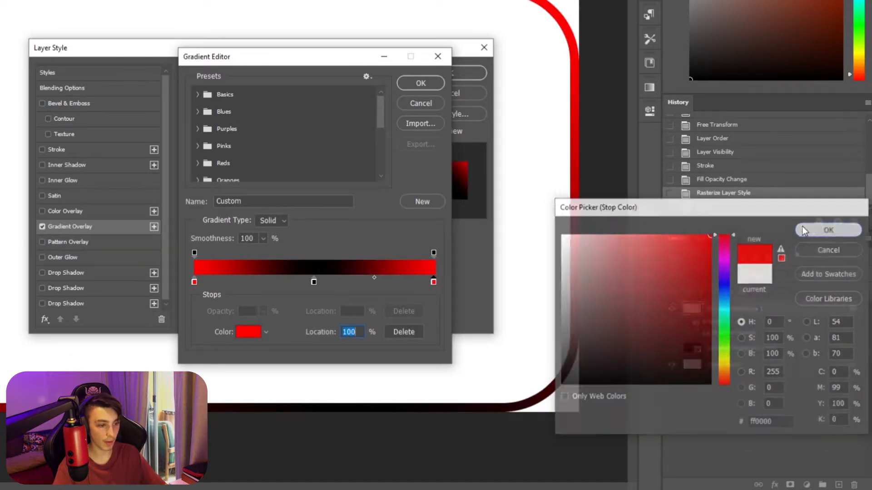
Step: Recolour the gradient's middle stop to pure blue (#0000ff), accept the gradient and set the overlay style to Angle
click(314, 281)
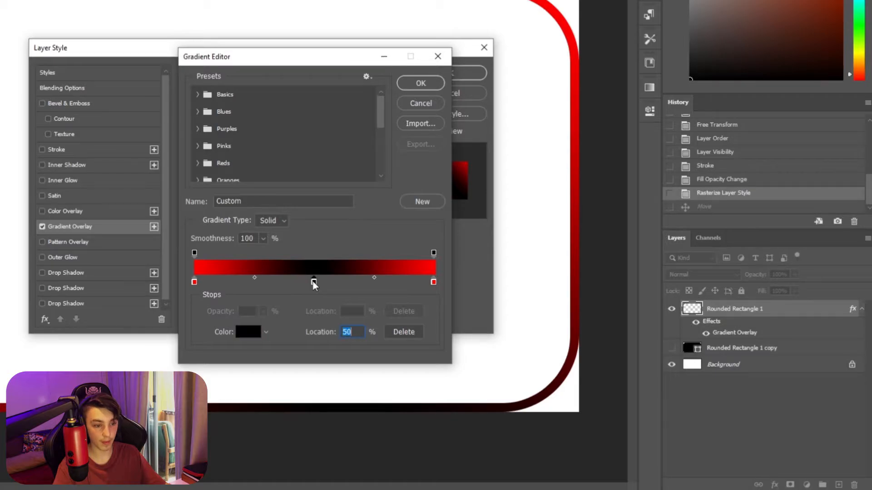
click(246, 333)
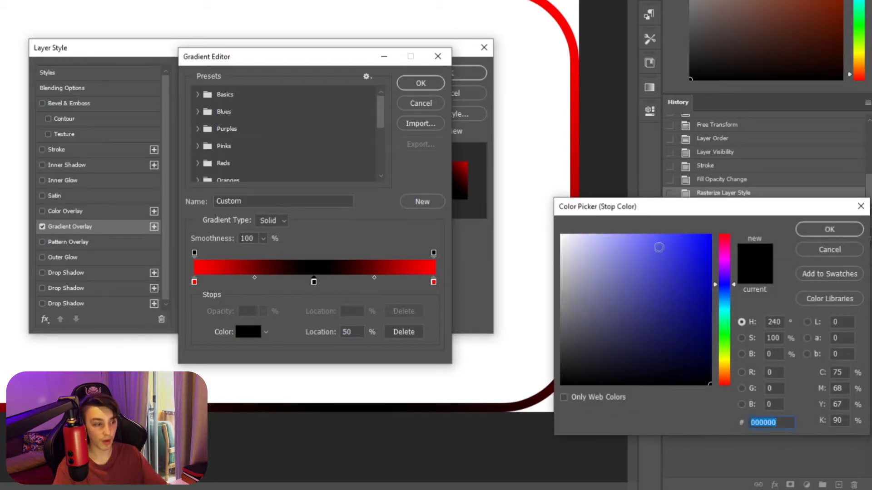
drag(659, 247, 709, 235)
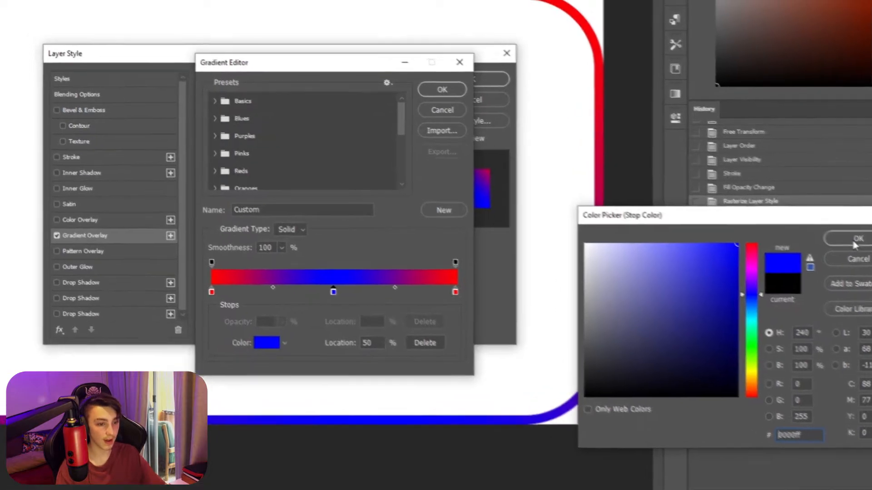
click(826, 230)
click(420, 83)
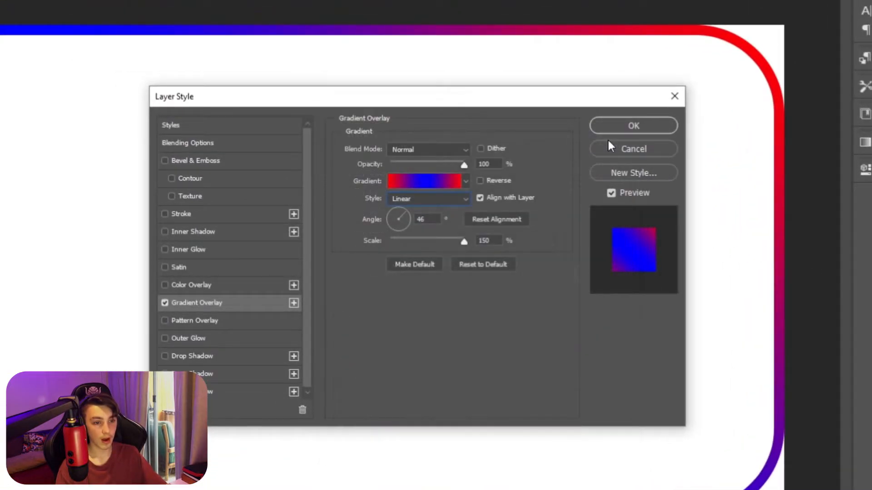
click(429, 195)
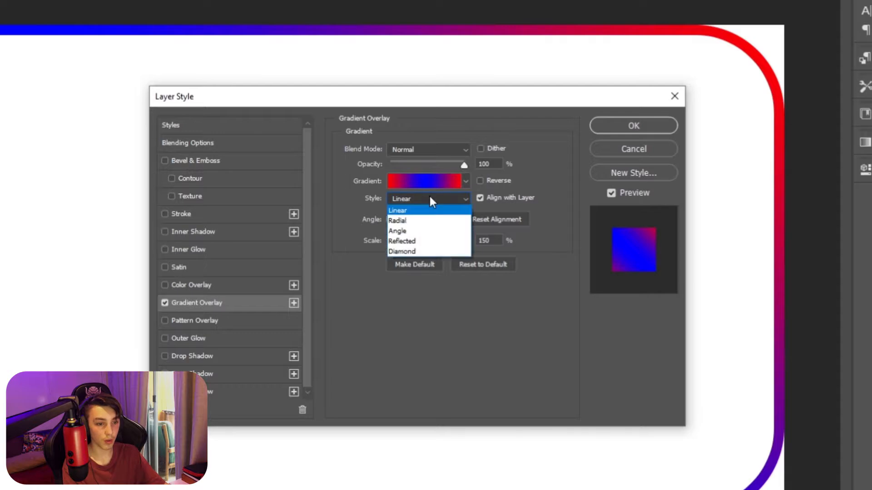
click(413, 230)
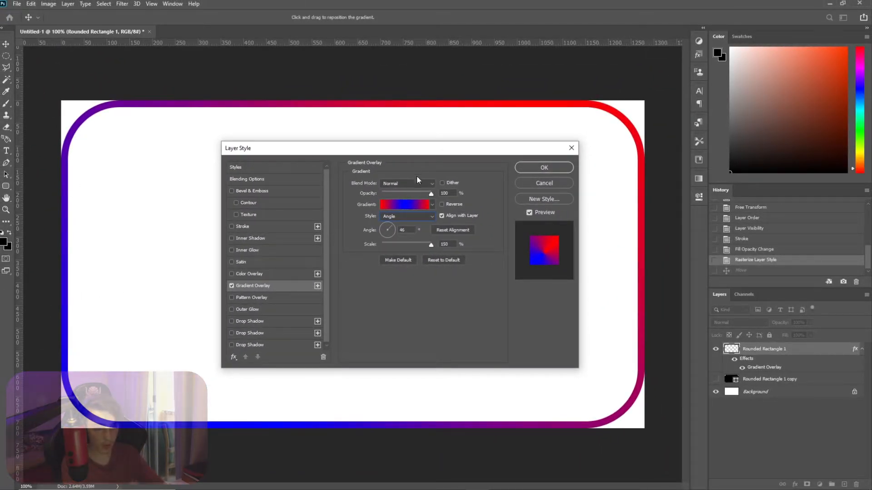
Step: Move both red gradient stops inward toward the blue stop, the first one to 31%, and apply the Gradient Overlay
click(405, 204)
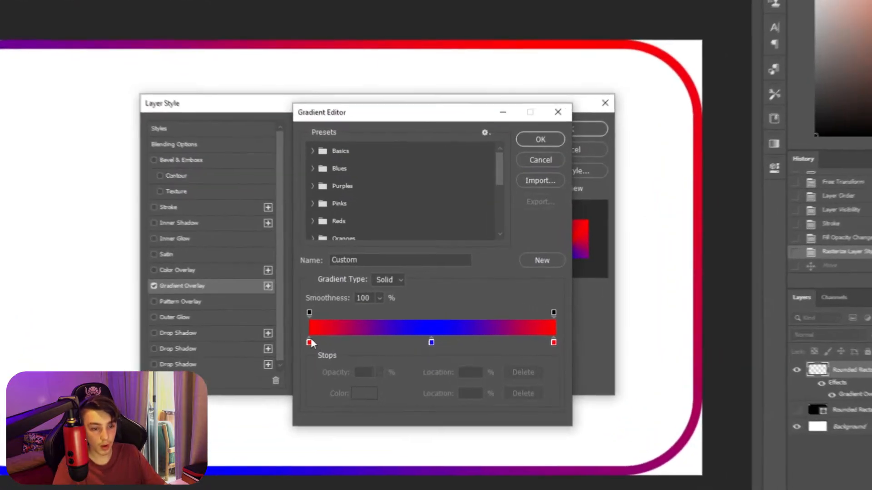
drag(348, 328, 393, 330)
drag(564, 351, 494, 356)
drag(356, 350, 372, 350)
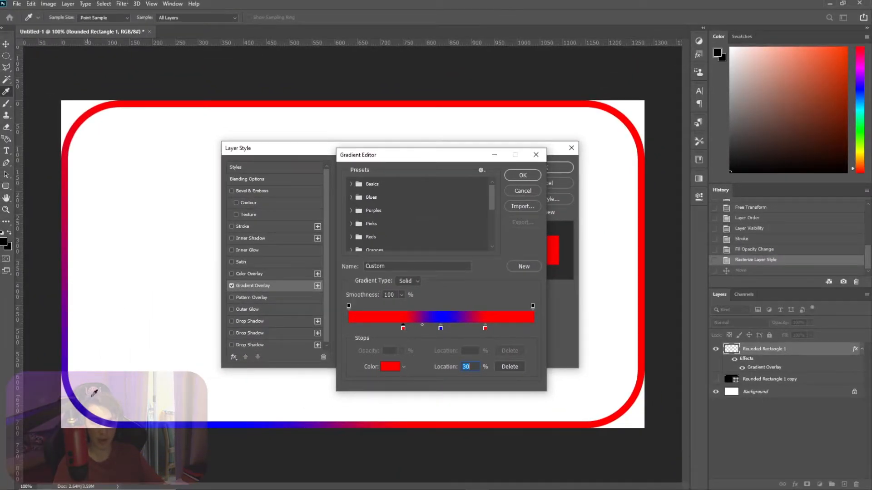
drag(485, 329, 483, 330)
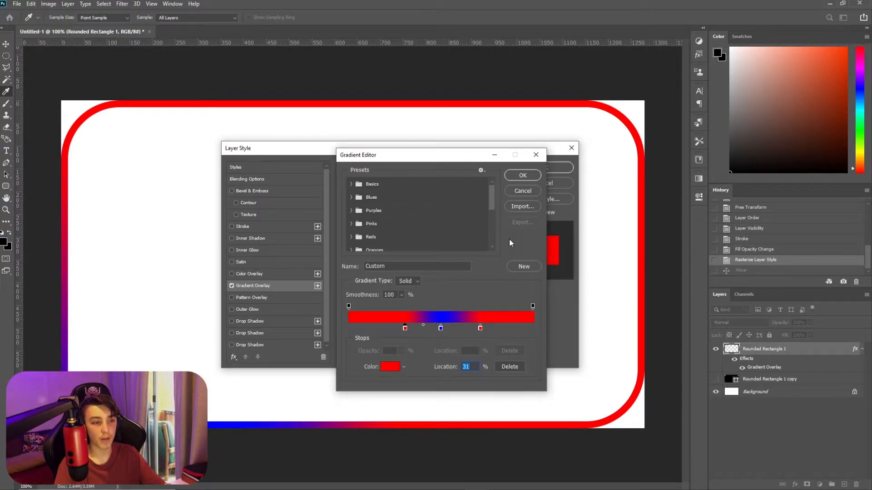
click(527, 175)
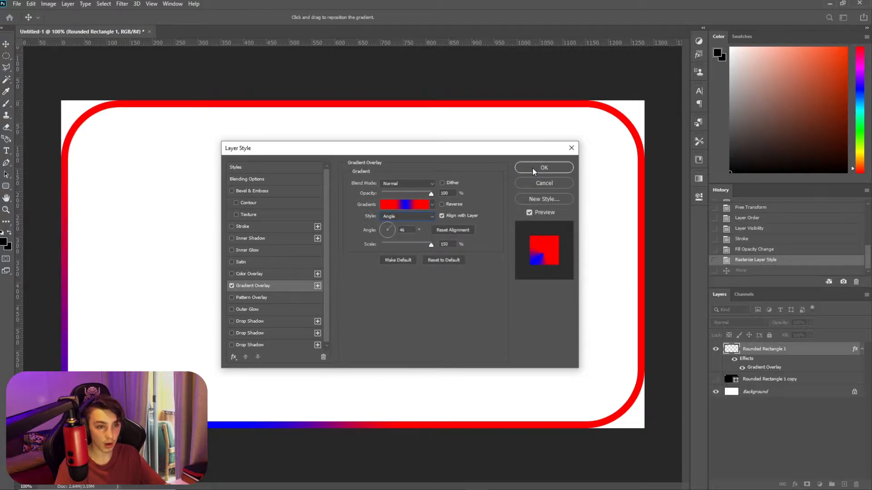
click(534, 169)
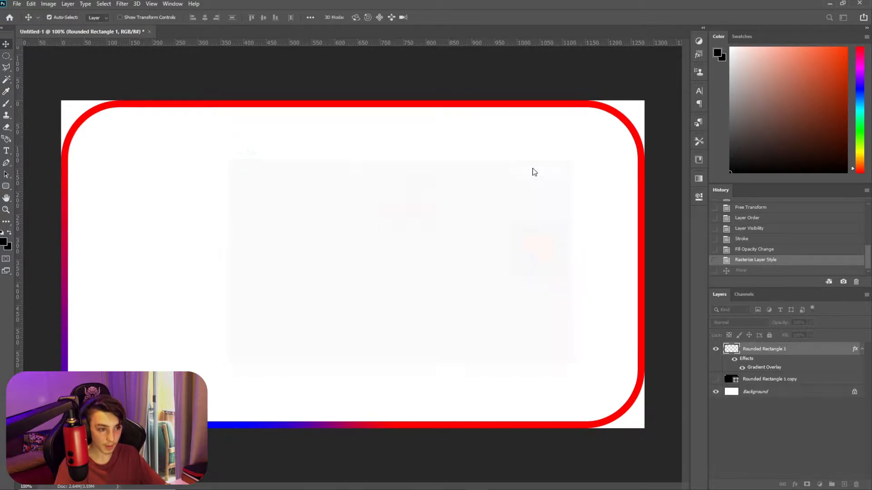
Step: Delete the white Background layer and save the document on the computer as webcamborder.psd with Maximize Compatibility on
click(763, 393)
key(Delete)
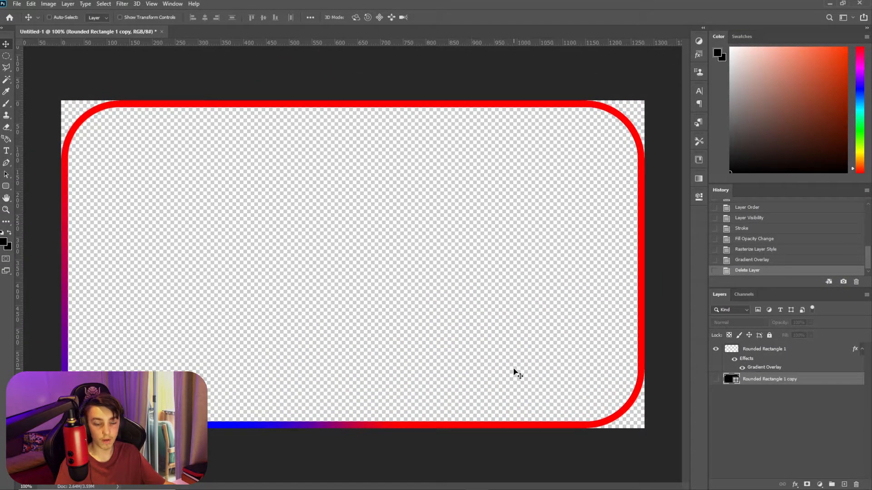
key(ctrl+s)
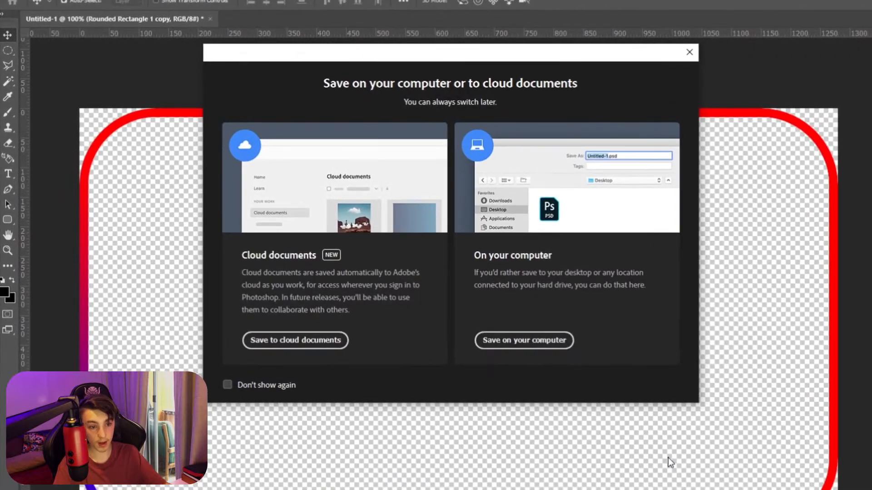
click(522, 339)
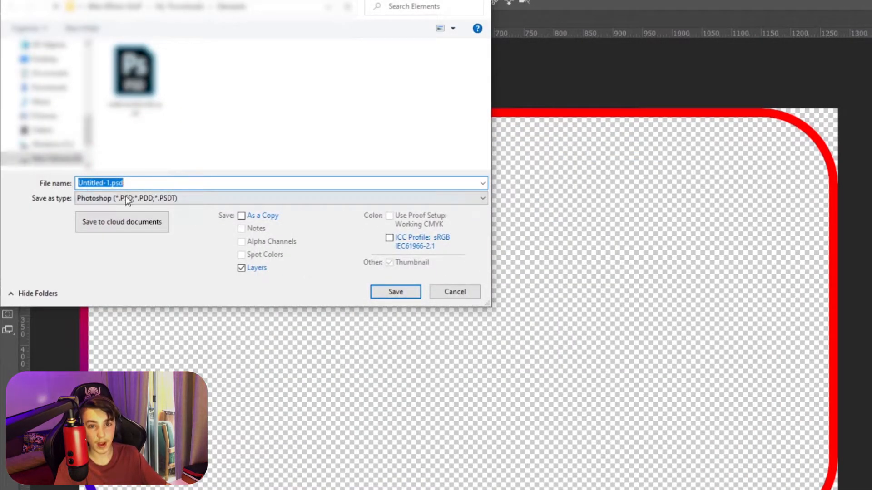
click(112, 198)
key(Return)
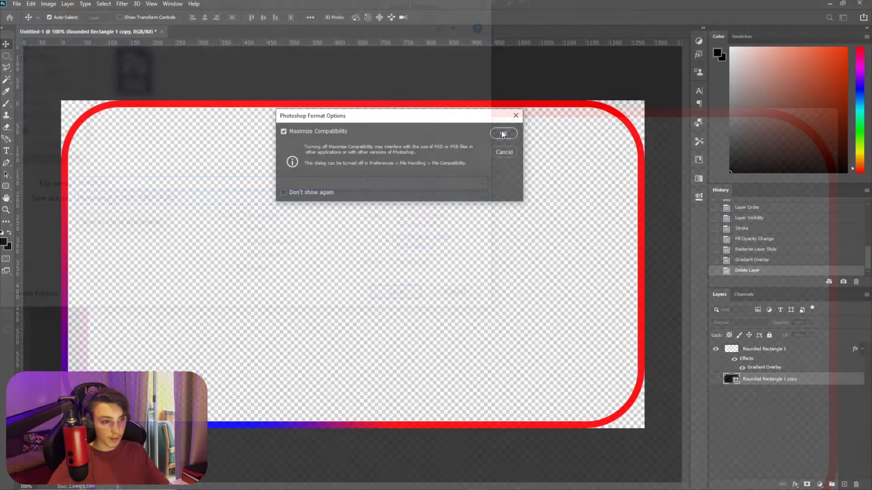
click(503, 134)
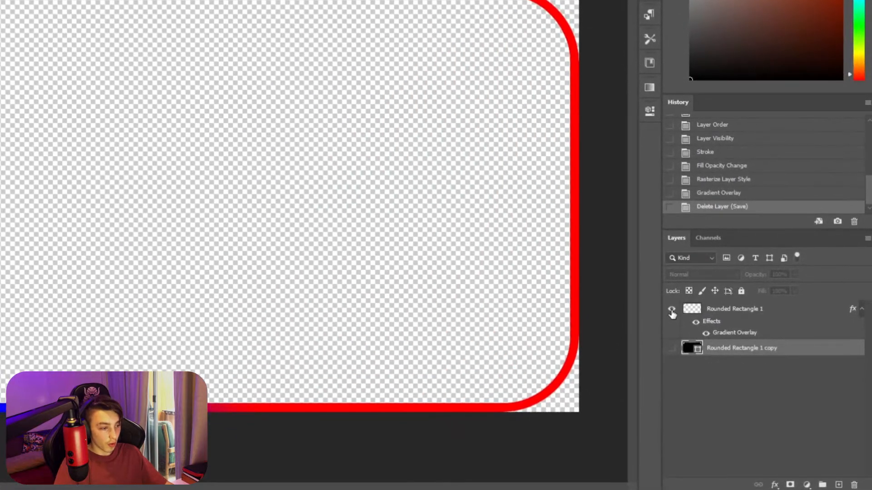
Step: Hide the gradient outline layer and show only the filled black Rounded Rectangle 1 copy layer
click(672, 312)
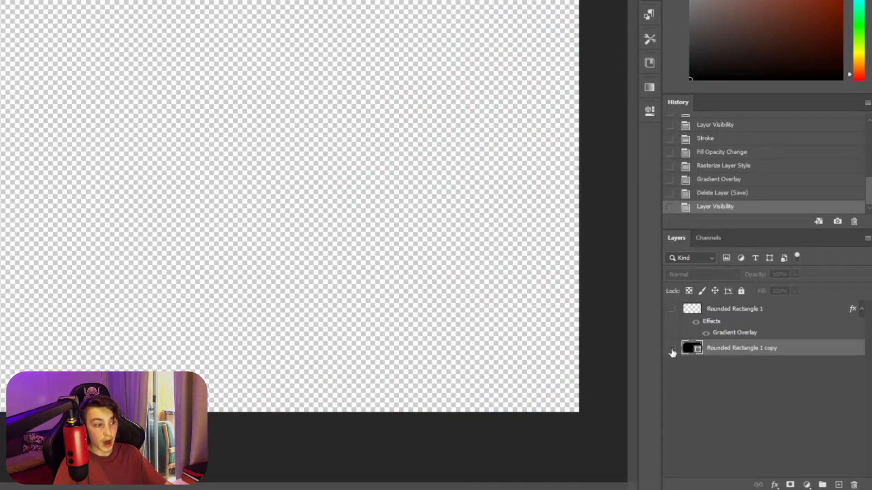
click(671, 348)
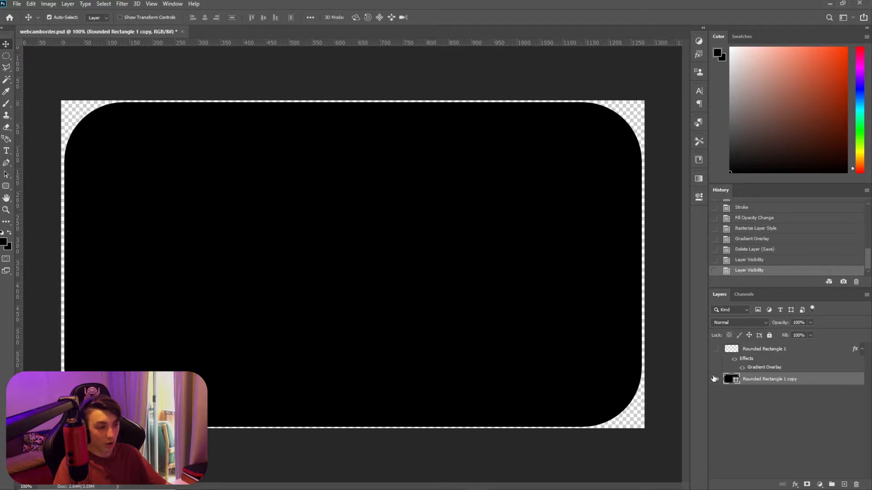
click(714, 379)
click(715, 350)
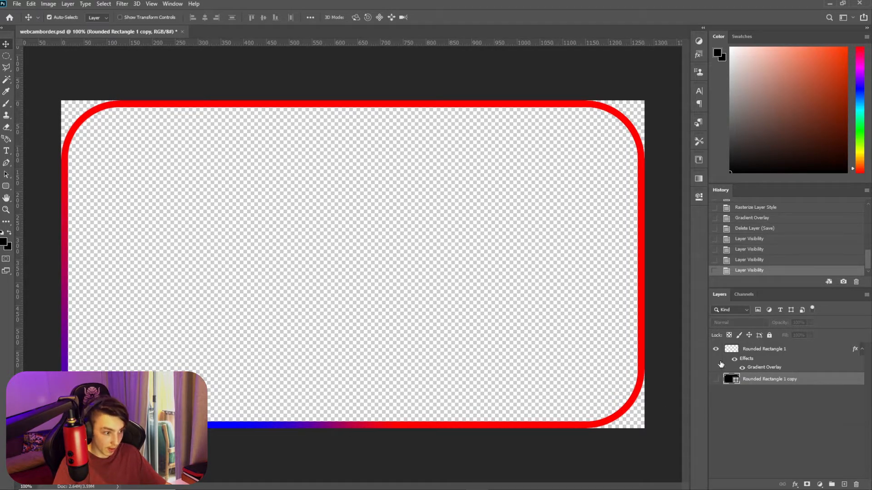
click(715, 349)
click(716, 379)
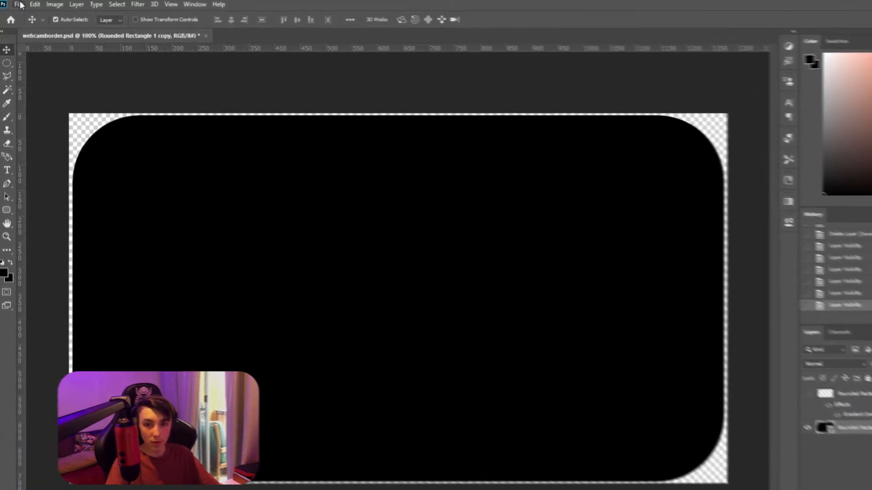
Step: Export the black rounded rectangle with Save for Web as a transparent PNG-24 named webcamalphamatt.png in the Elements folder
click(17, 4)
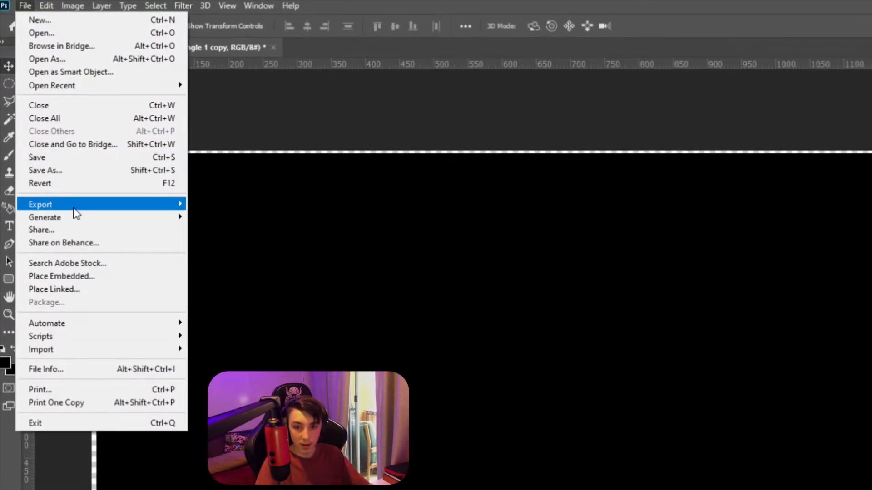
mouse_move(72, 201)
click(295, 257)
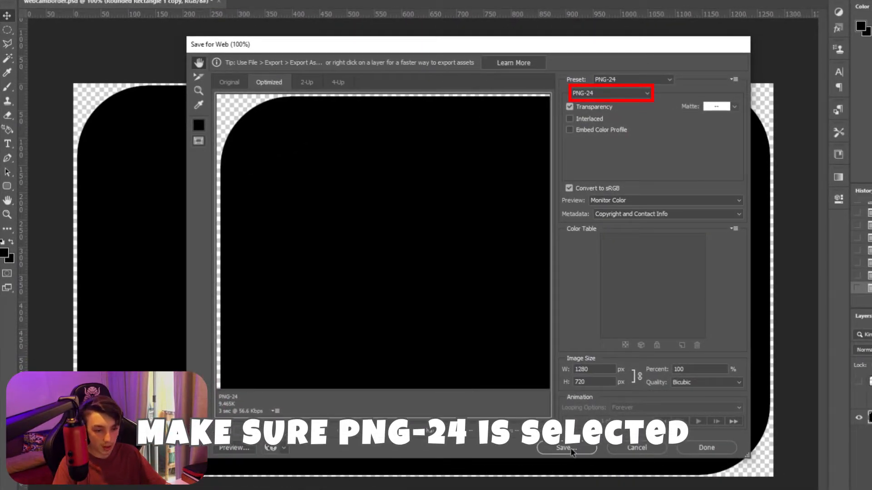
click(565, 449)
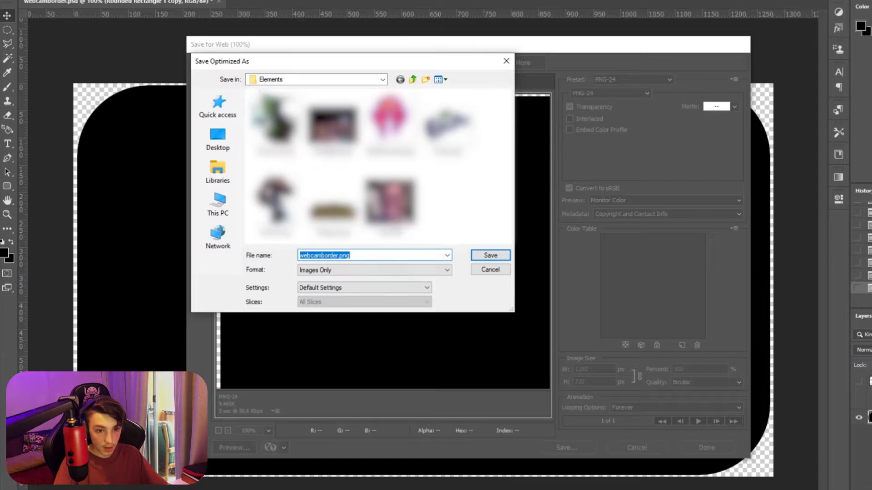
click(337, 255)
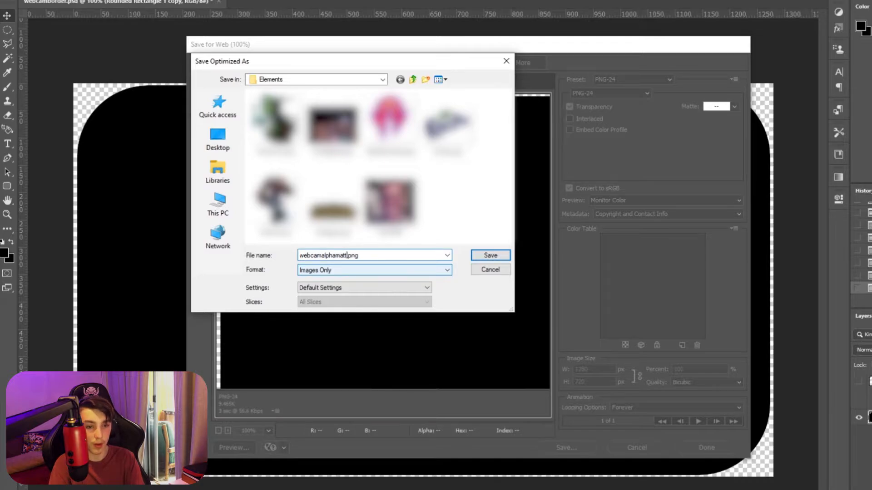
click(491, 255)
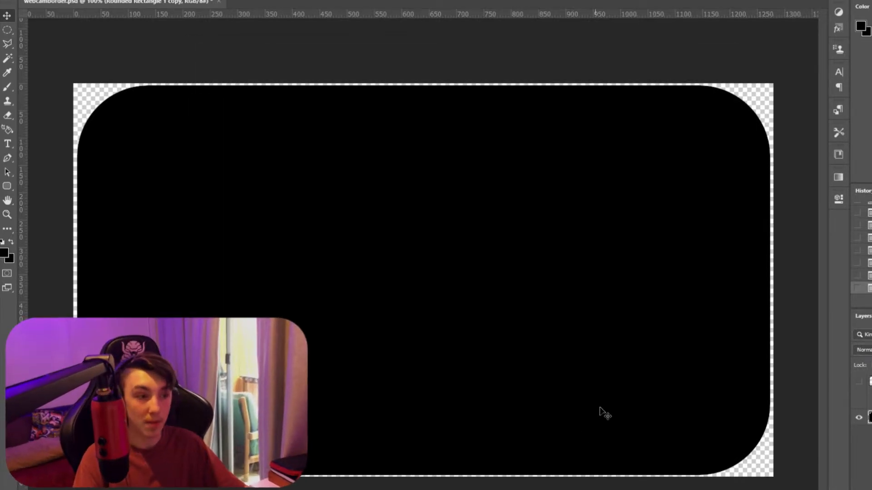
Step: Quit Photoshop without saving the changes to webcamborder.psd and switch to After Effects
key(ctrl+q)
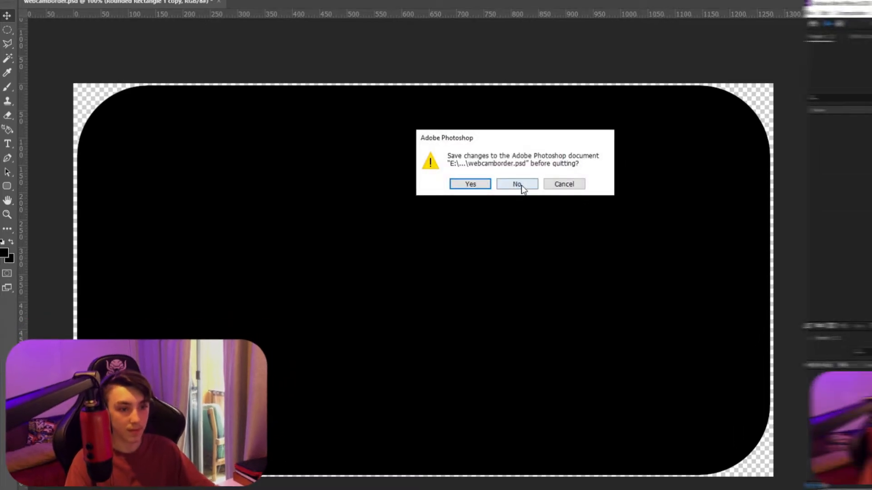
click(517, 184)
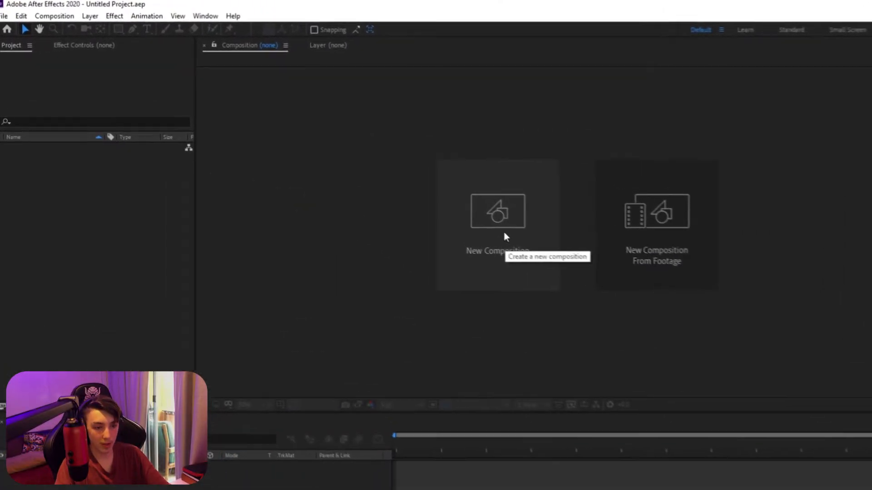
Step: Create a 1280 x 720 composition at 60 fps with a duration of 5 seconds
click(501, 225)
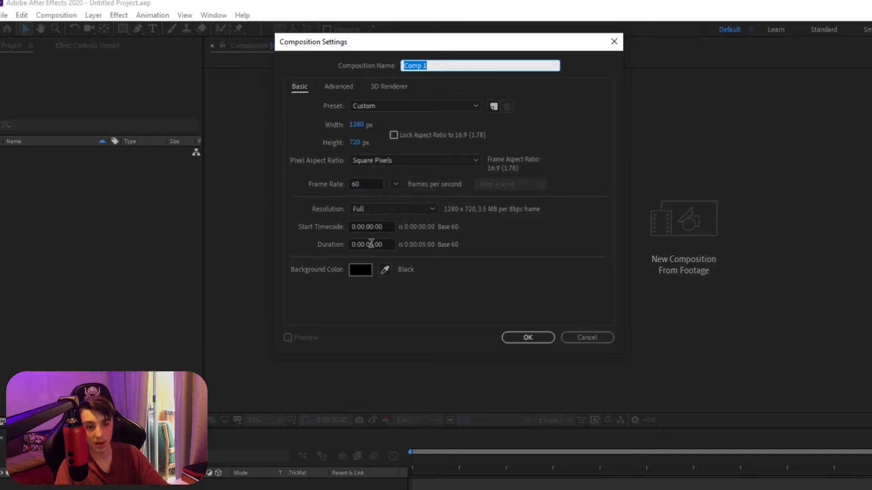
click(528, 338)
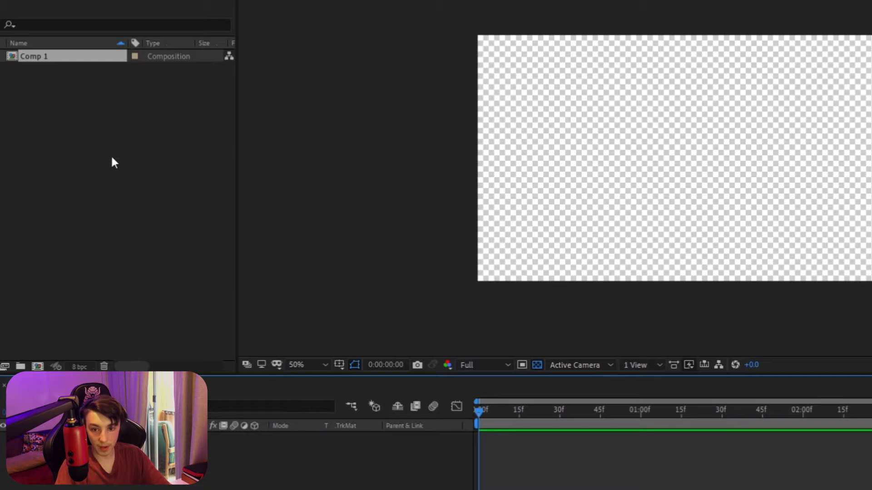
Step: Import webcamborder.psd into the project as a composition with editable layer styles
right_click(110, 155)
mouse_move(135, 229)
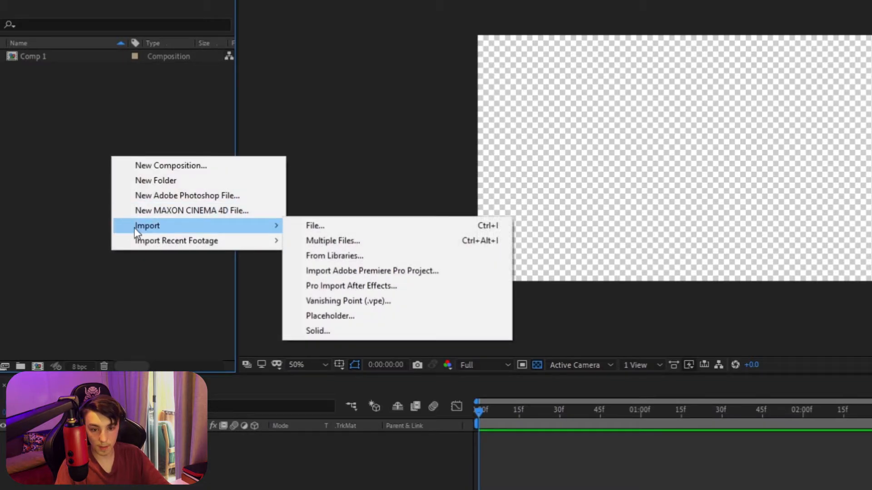
click(309, 226)
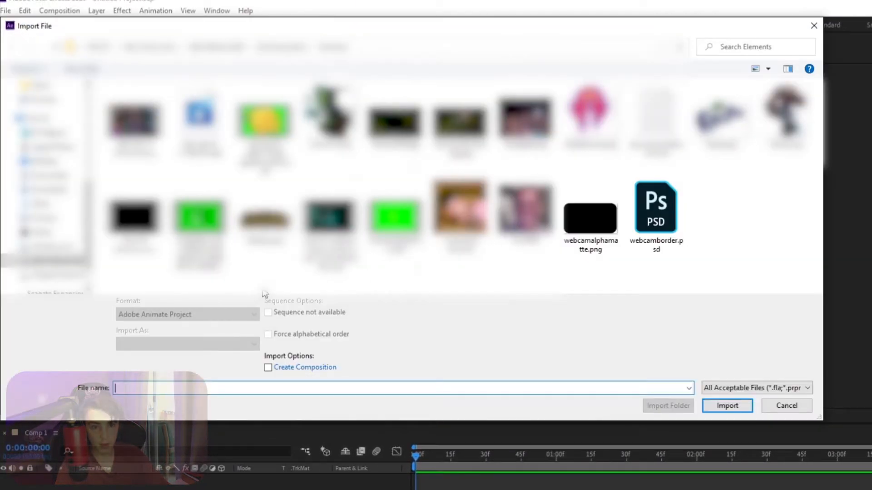
click(656, 209)
click(727, 406)
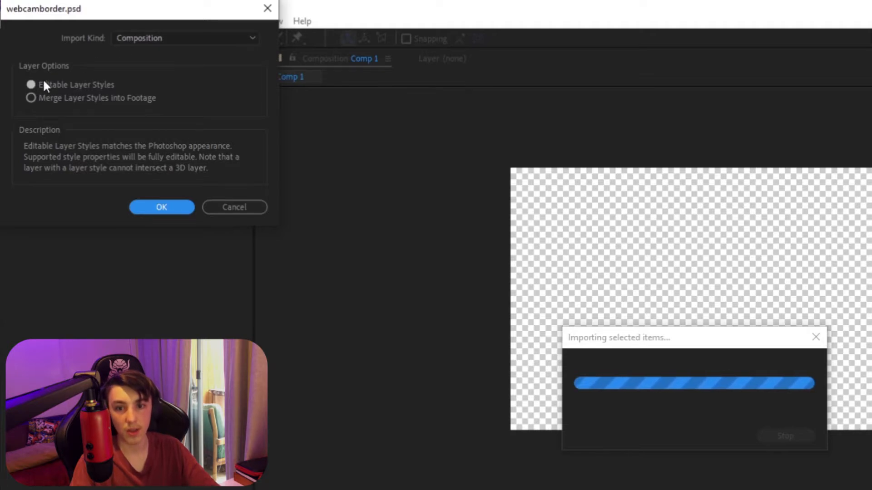
click(154, 205)
Step: Add the webcamborder composition to Comp 1's timeline and open it for editing
drag(83, 203, 161, 335)
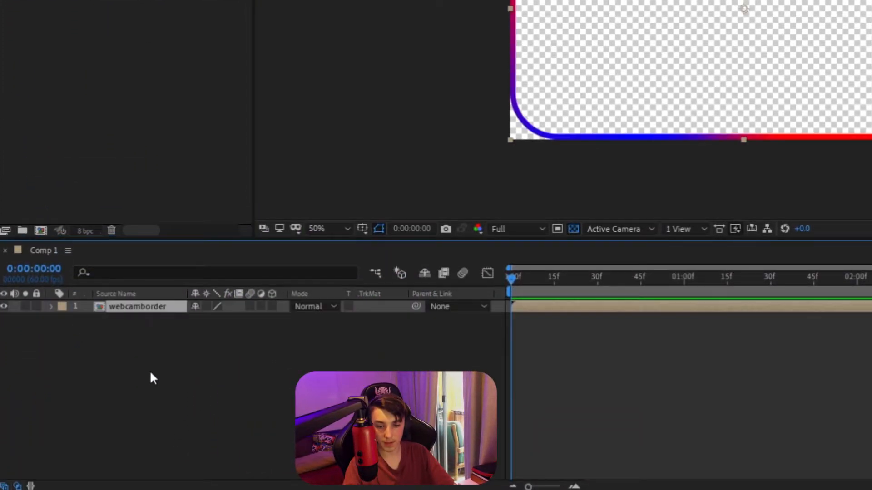
double_click(176, 307)
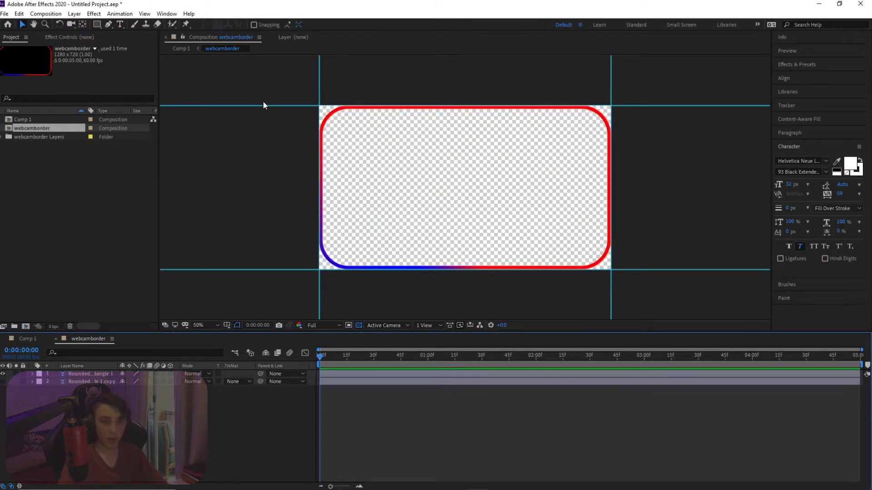
Step: Remove all four guides around the border from the webcamborder composition
drag(264, 105, 279, 28)
drag(320, 78, 150, 77)
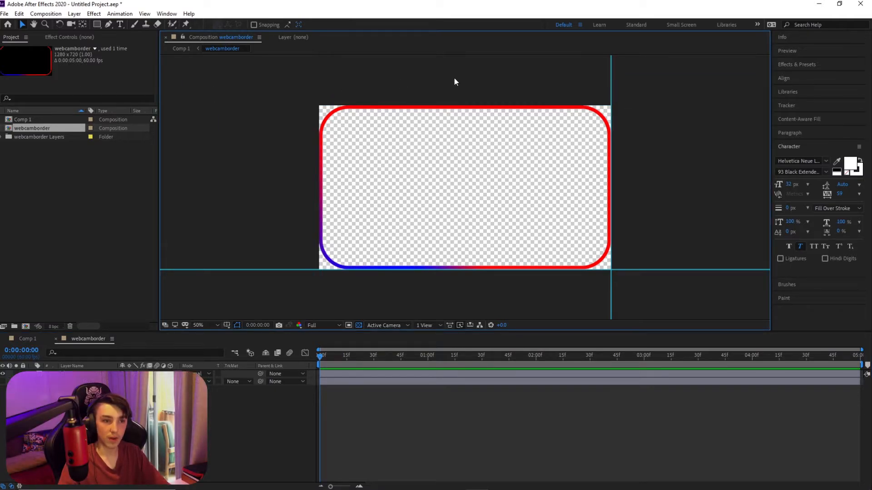
drag(609, 76, 72, 134)
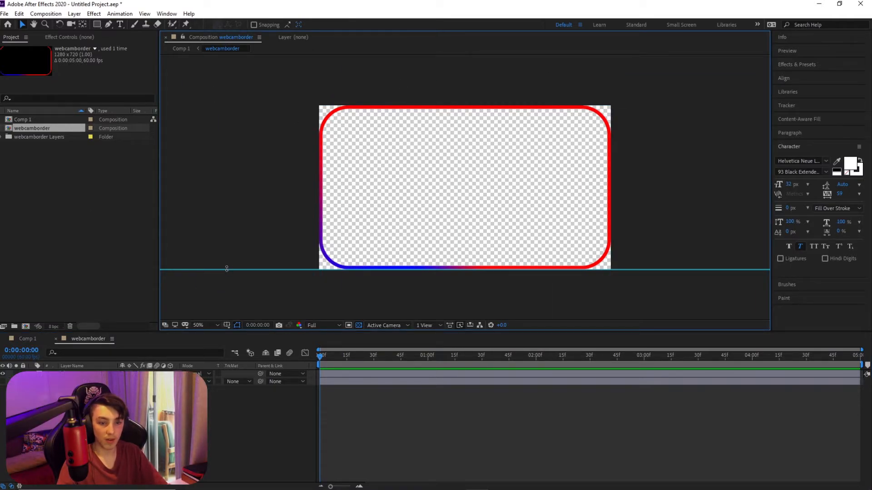
drag(227, 269, 251, 18)
Step: Set the Gradient Overlay angle of the Rounded Rectangle 1 layer to 0° and keyframe it at the composition's start
click(91, 374)
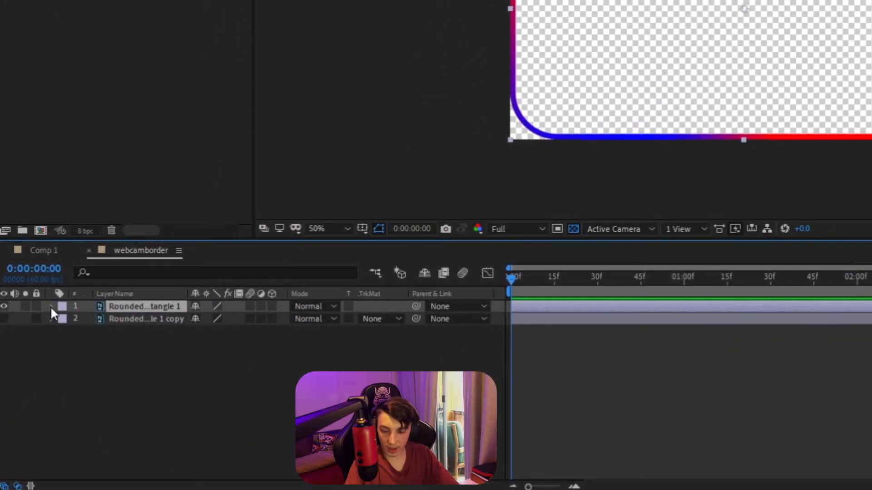
click(50, 306)
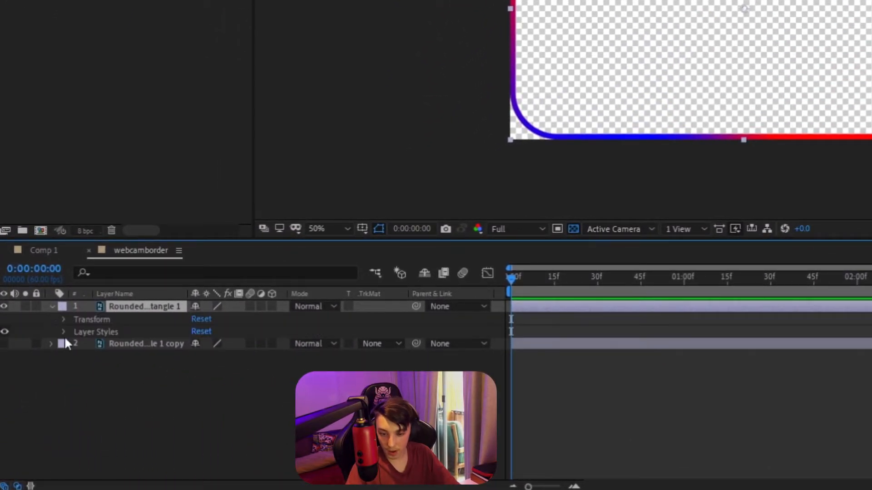
click(63, 332)
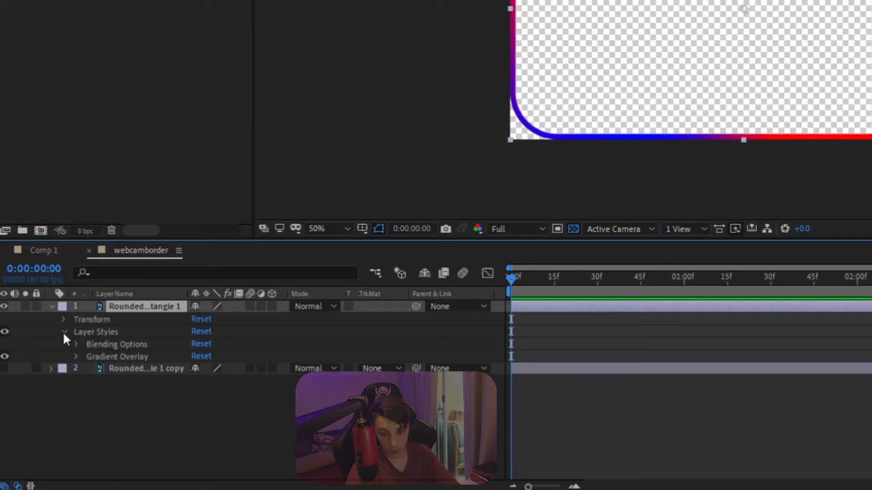
click(76, 357)
scroll(75, 353, down, 2)
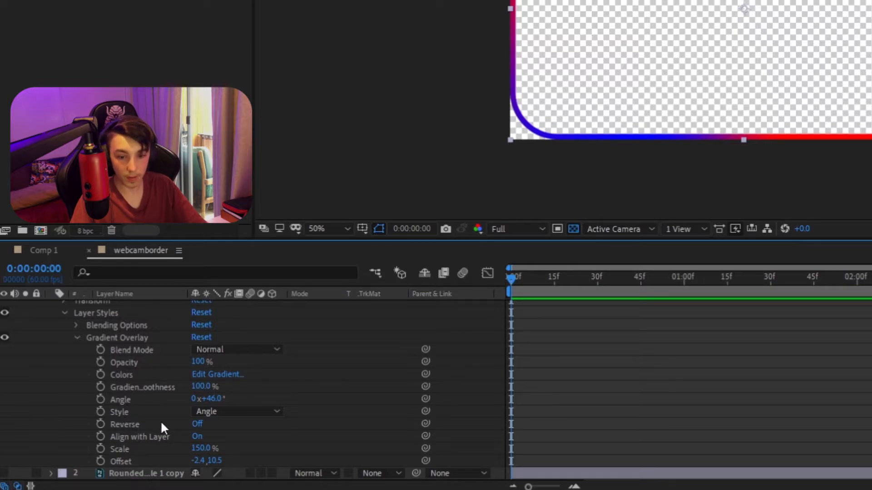
click(213, 400)
text(0)
key(Return)
right_click(219, 397)
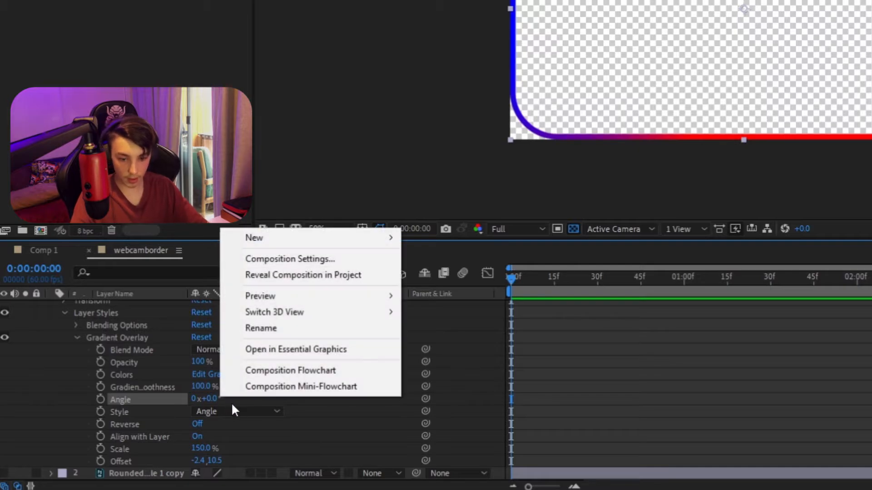
click(302, 404)
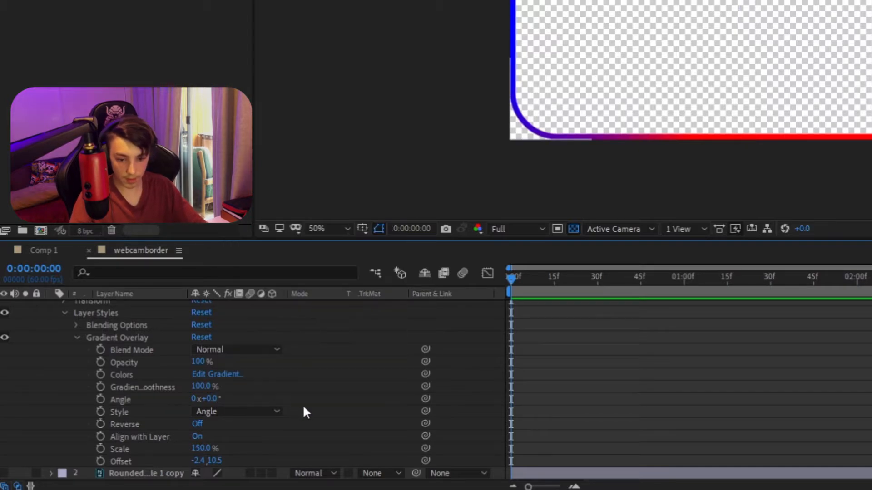
click(99, 398)
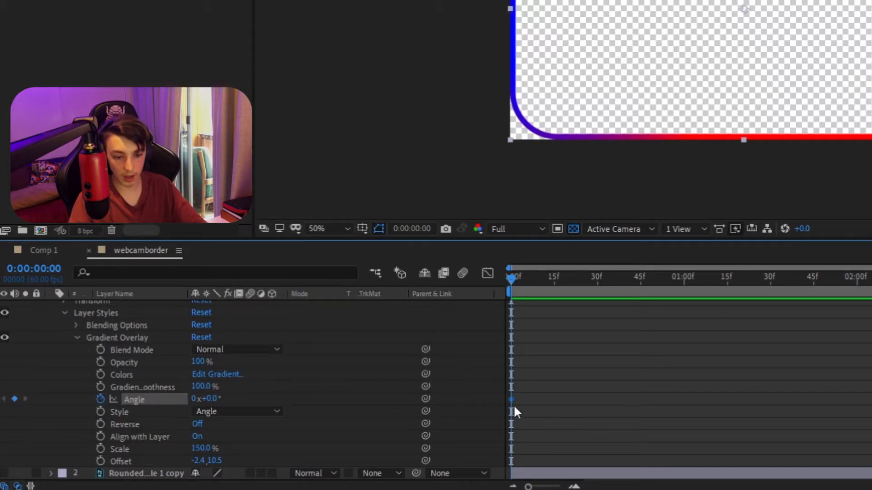
mouse_move(513, 400)
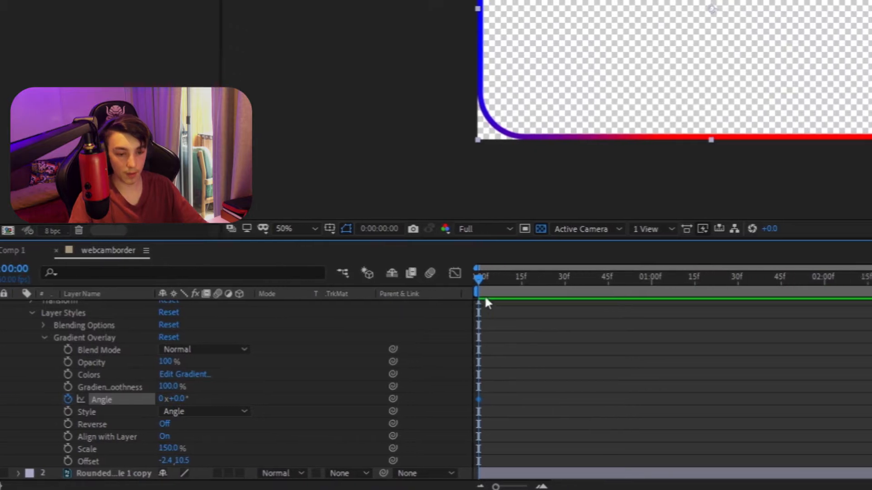
Step: Keyframe the Gradient Overlay angle at one full revolution (1x+0.0°) on the composition's last frame, 0:00:04:59
drag(510, 279, 871, 278)
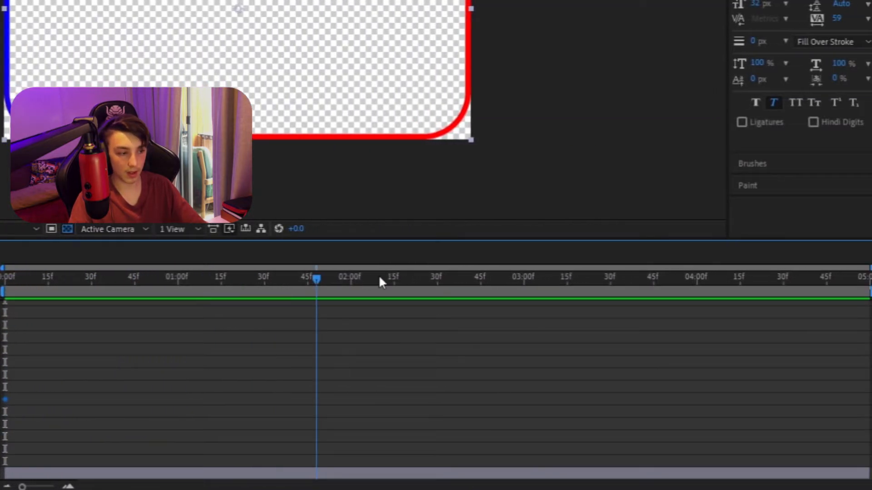
mouse_move(381, 283)
mouse_down()
mouse_move(772, 278)
mouse_move(867, 292)
mouse_up()
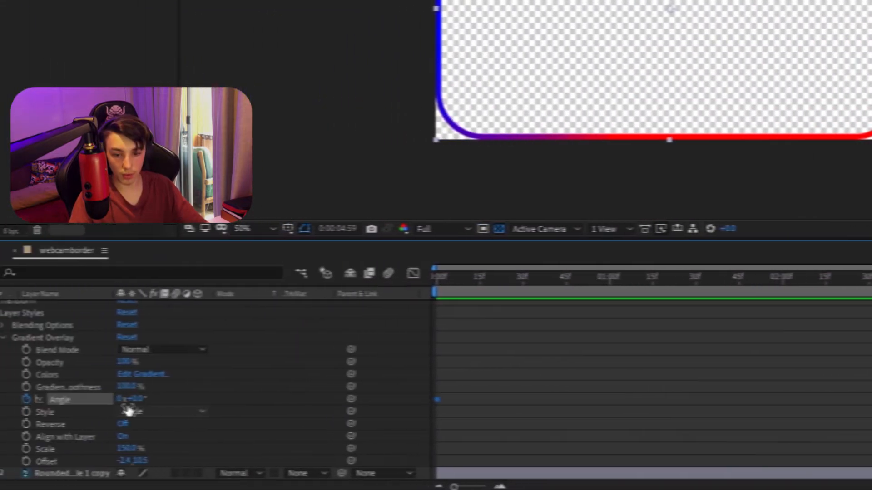
click(194, 399)
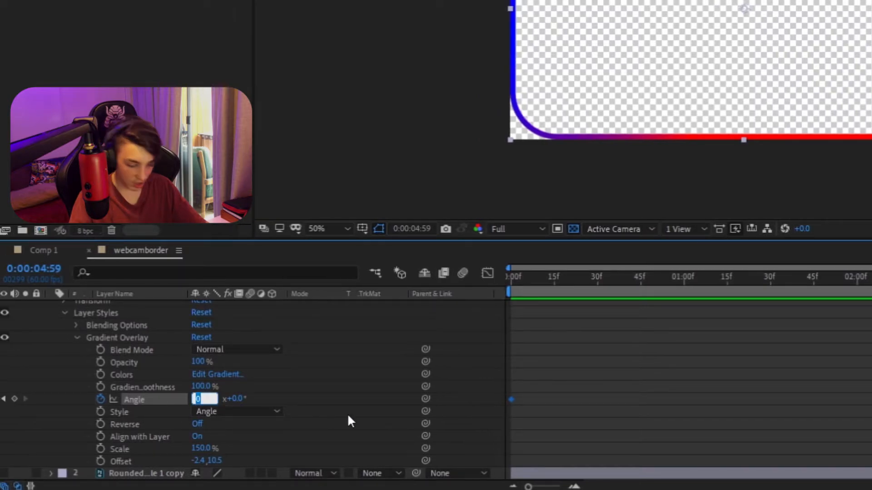
text(1)
key(Return)
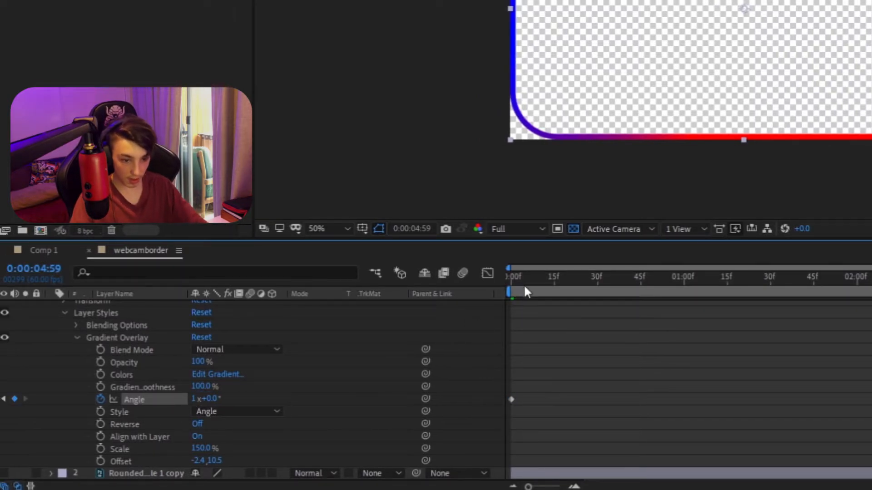
Step: Preview the border's rotating gradient and check the Gradient Overlay's color stops
drag(524, 286, 729, 289)
key(space)
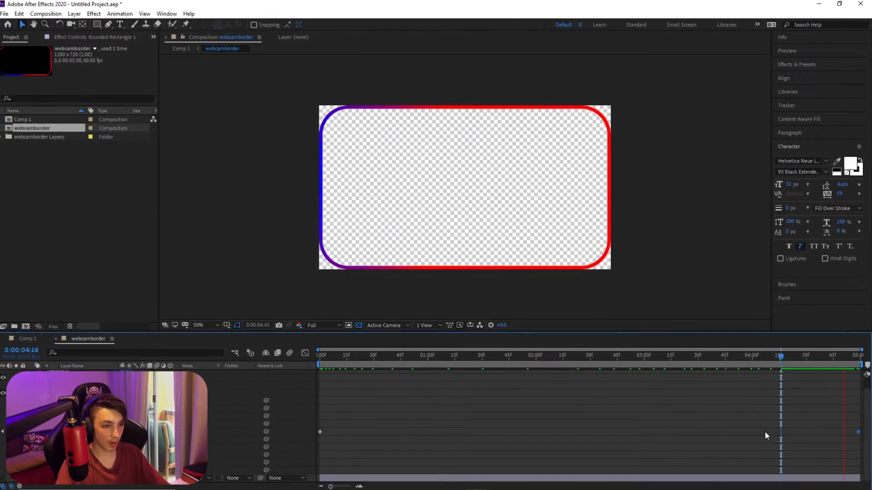
key(space)
click(834, 361)
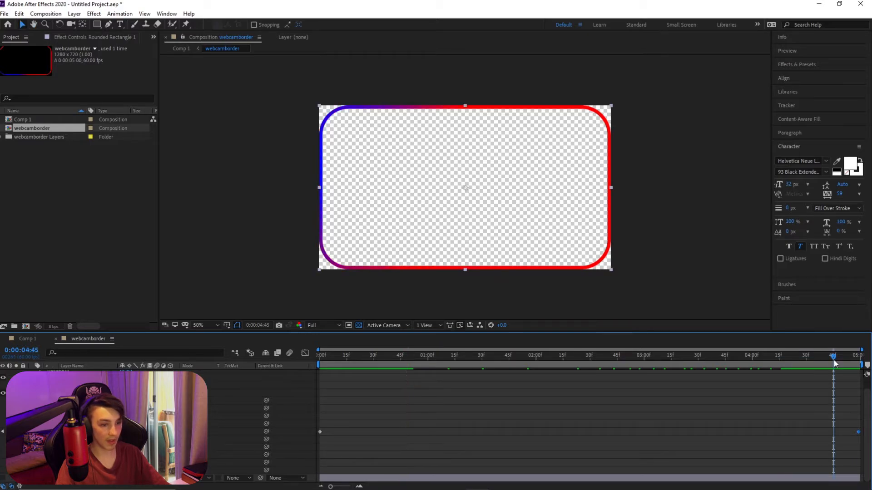
key(space)
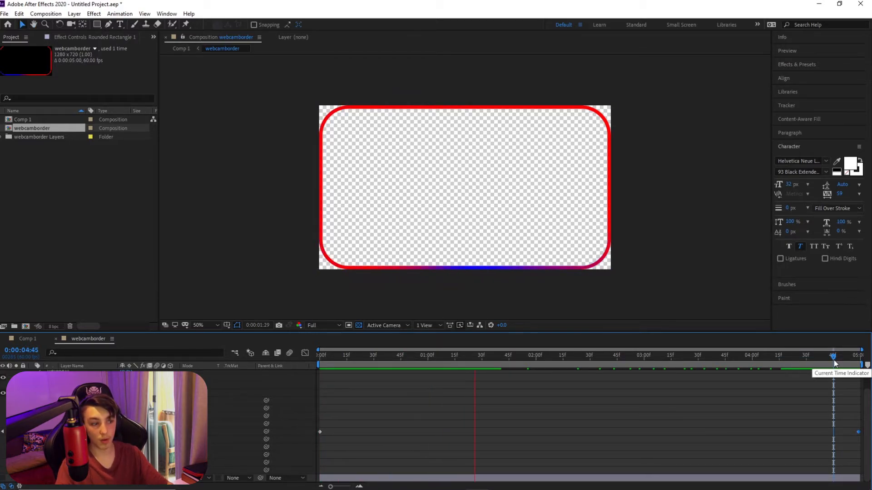
key(space)
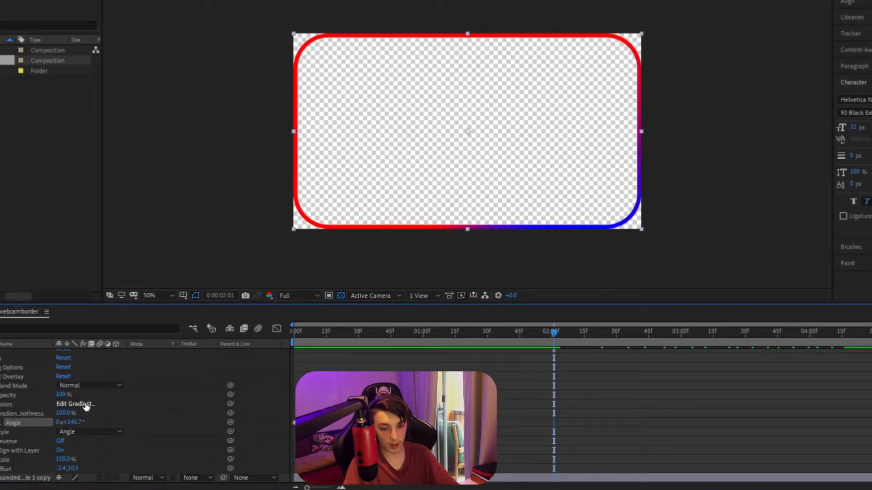
click(145, 416)
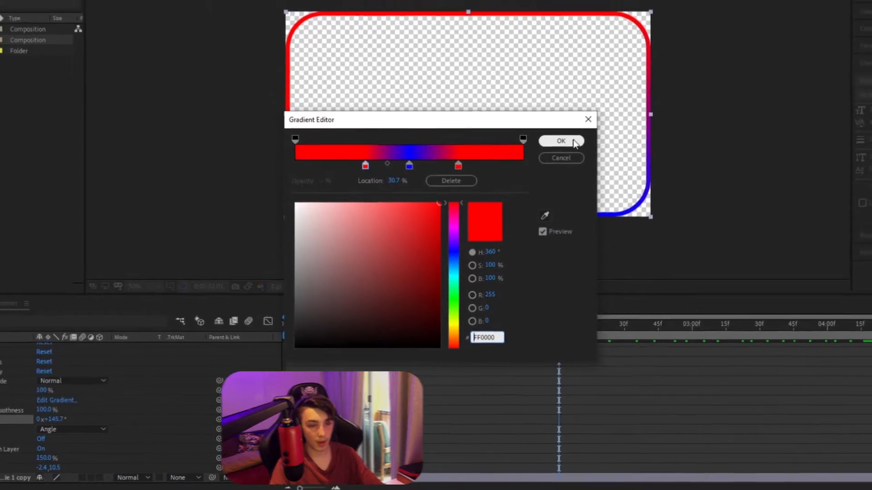
click(573, 142)
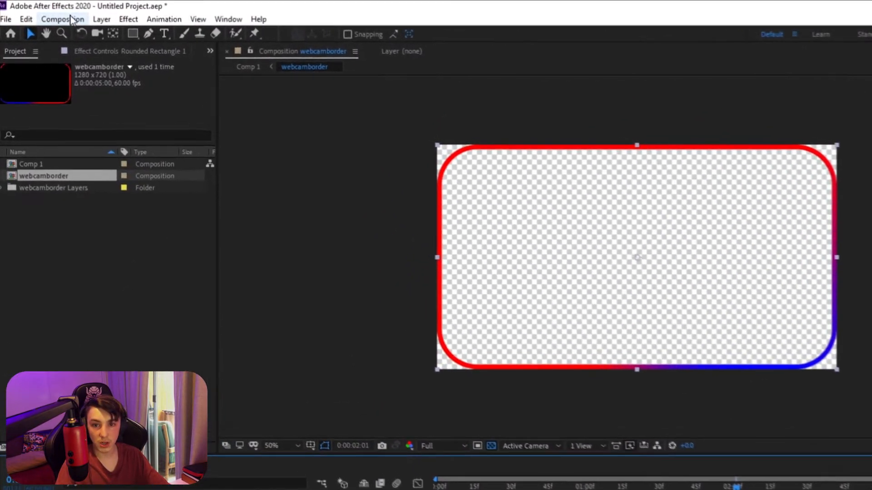
Step: Send the webcamborder composition to the Adobe Media Encoder queue and open its export settings
click(49, 14)
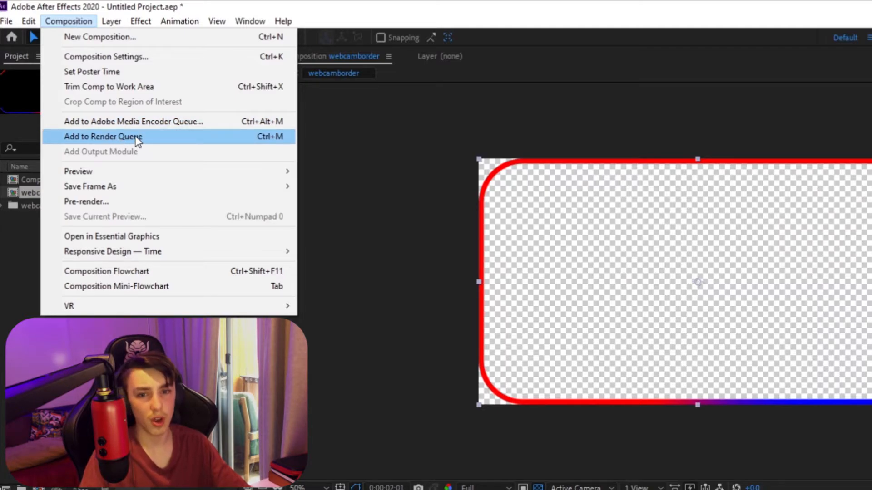
click(222, 119)
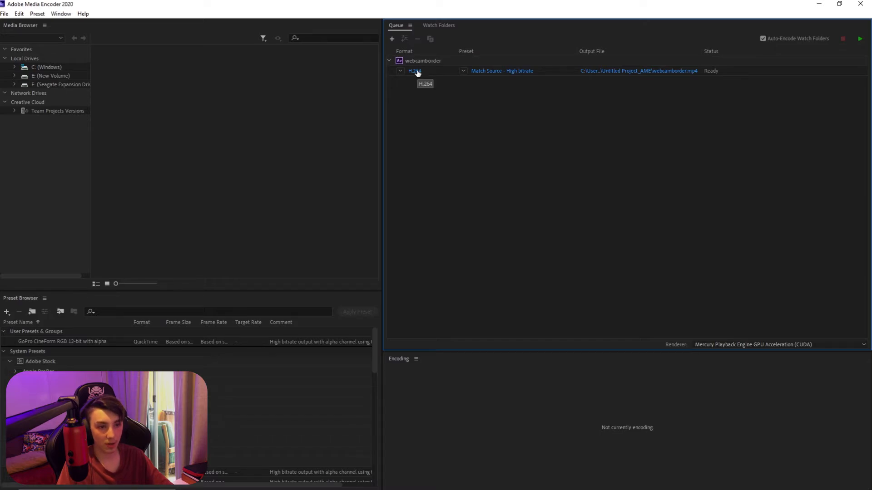
click(416, 71)
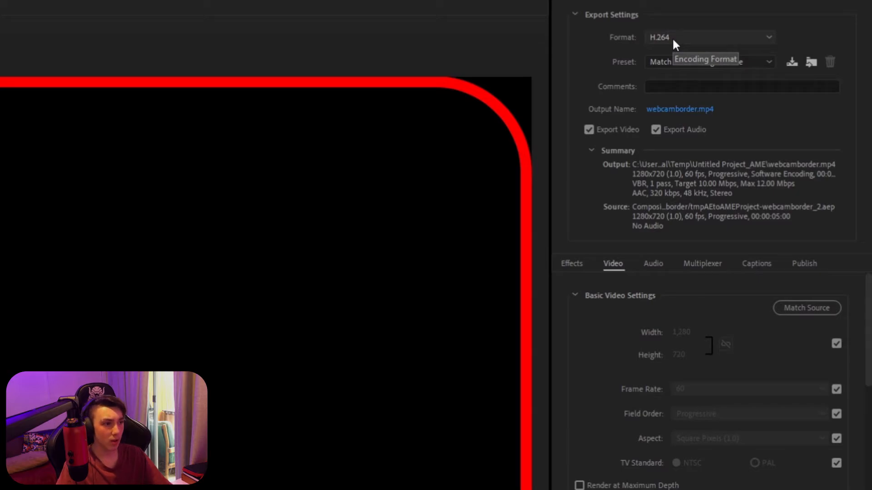
Step: Set the export format of the webcamborder video to WebM
click(673, 39)
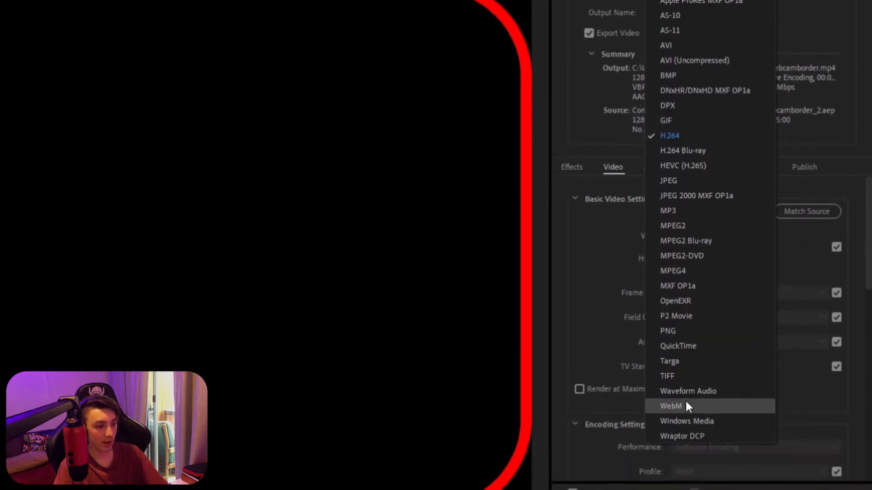
click(700, 399)
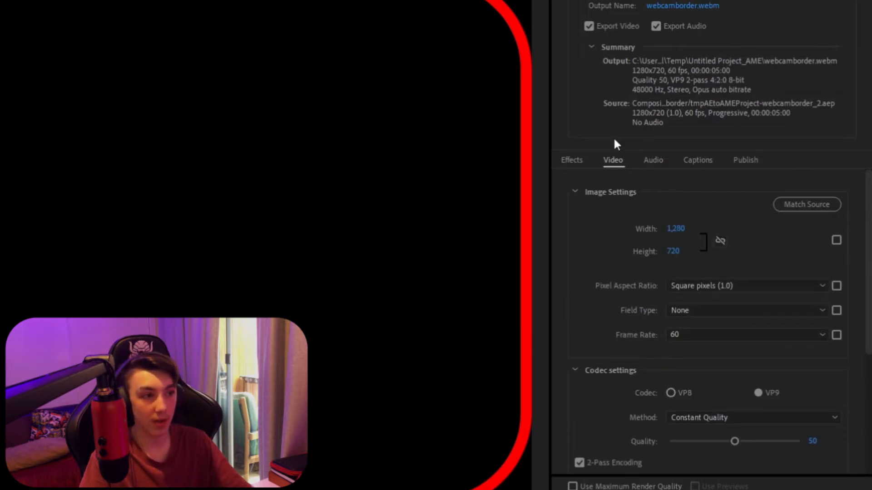
click(708, 1)
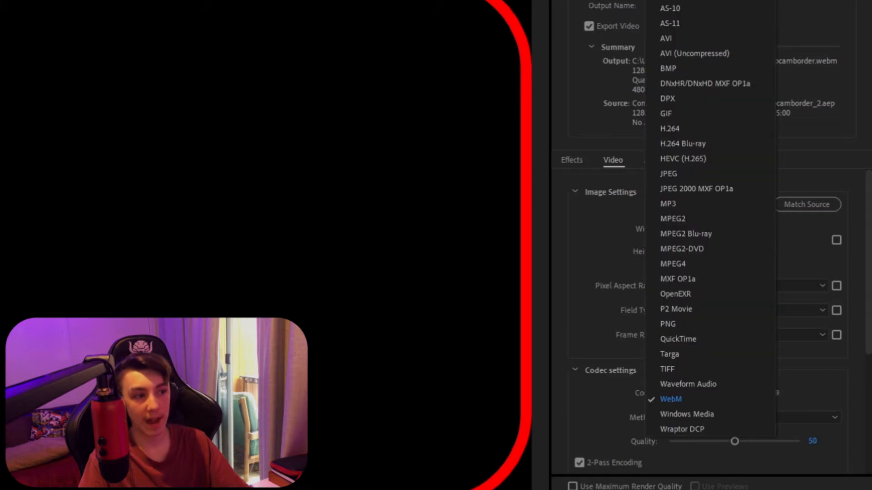
click(695, 404)
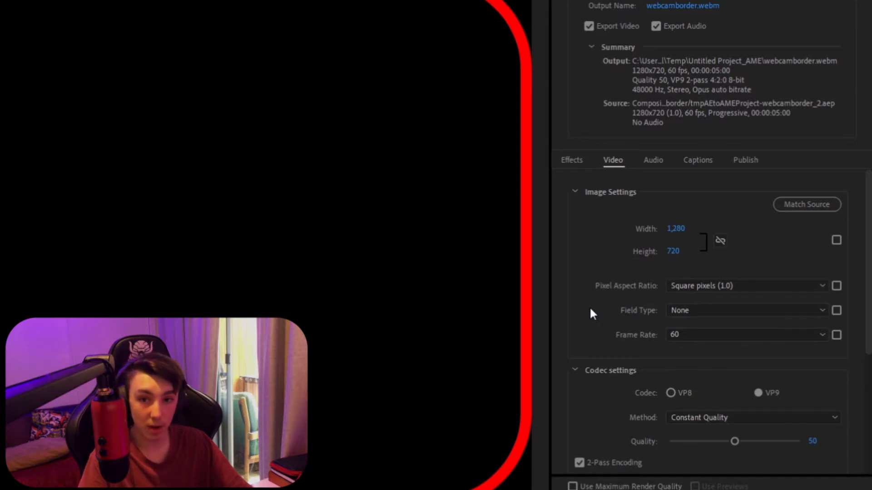
scroll(590, 309, down, 2)
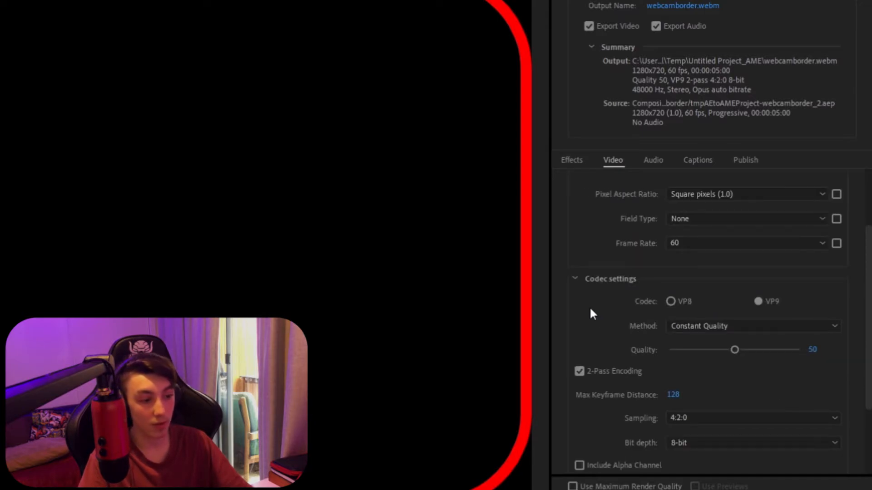
Step: Include the alpha channel in the VP9 codec settings of the WebM export and accept the export settings
scroll(589, 307, down, 2)
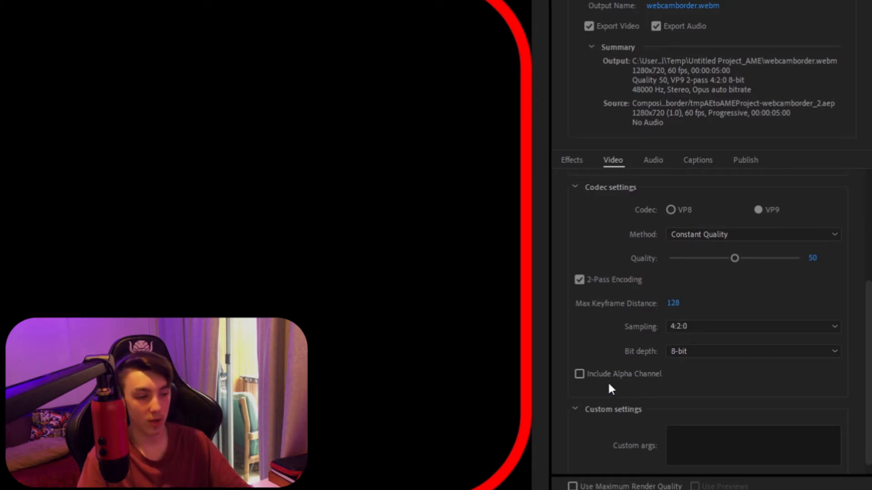
scroll(610, 318, up, 2)
scroll(606, 284, down, 2)
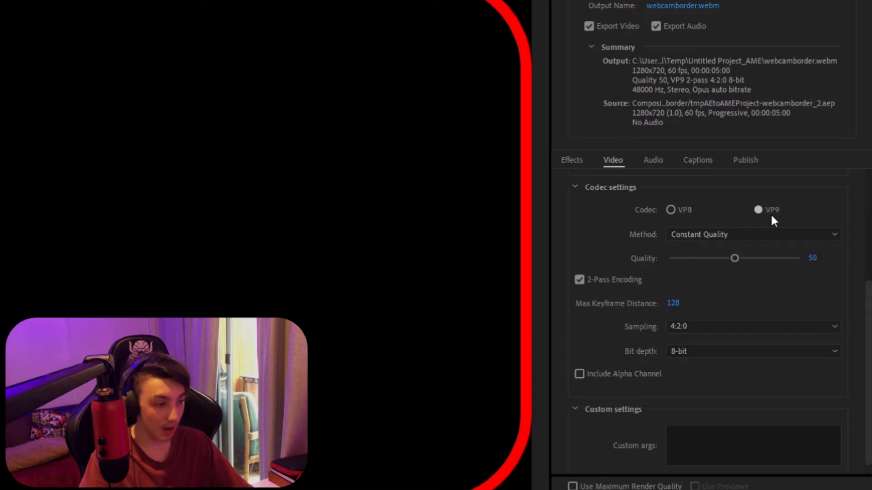
click(586, 372)
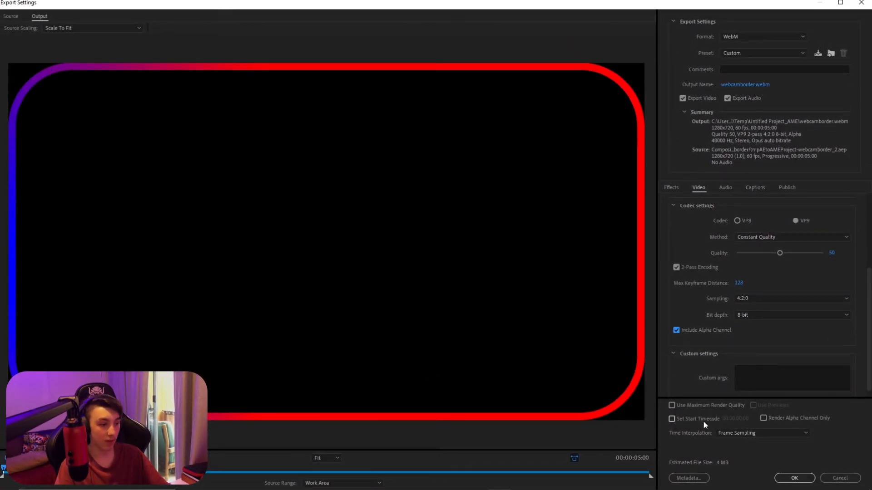
click(795, 478)
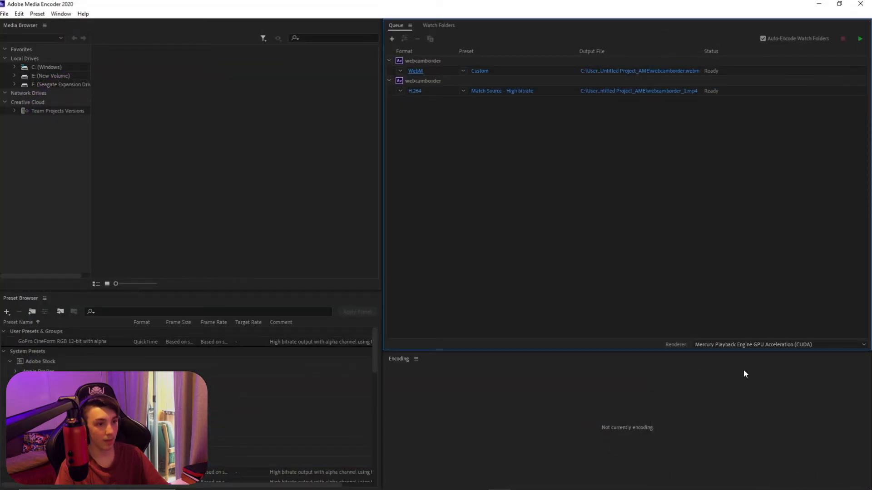
Step: Set the WebM output to webcamborder.webm in the My Thumbnails/Elements folder on drive E and start encoding the queue
click(657, 72)
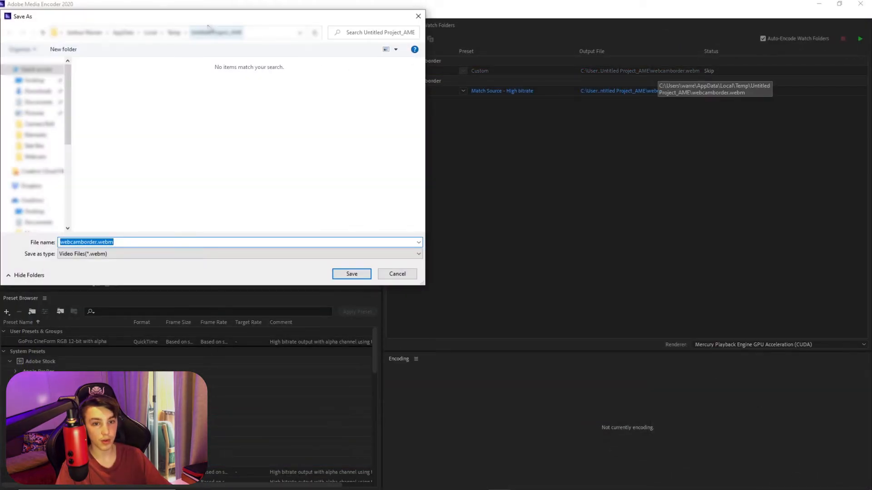
scroll(56, 180, down, 2)
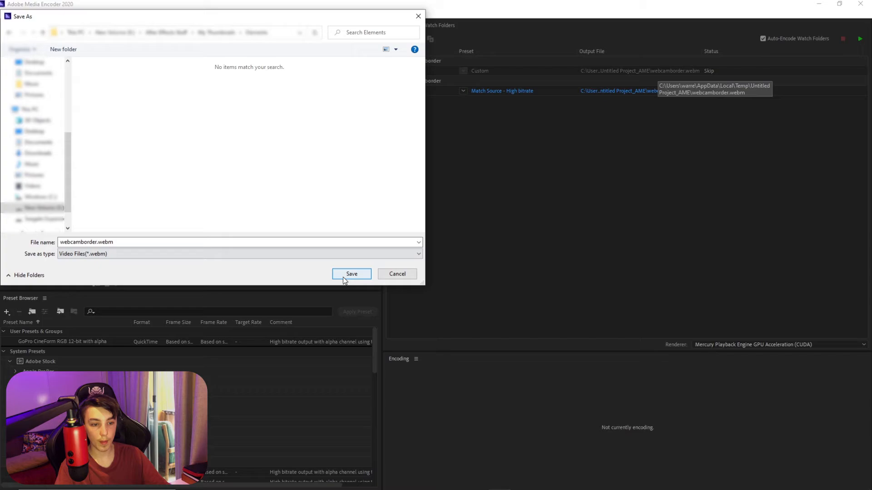
click(343, 277)
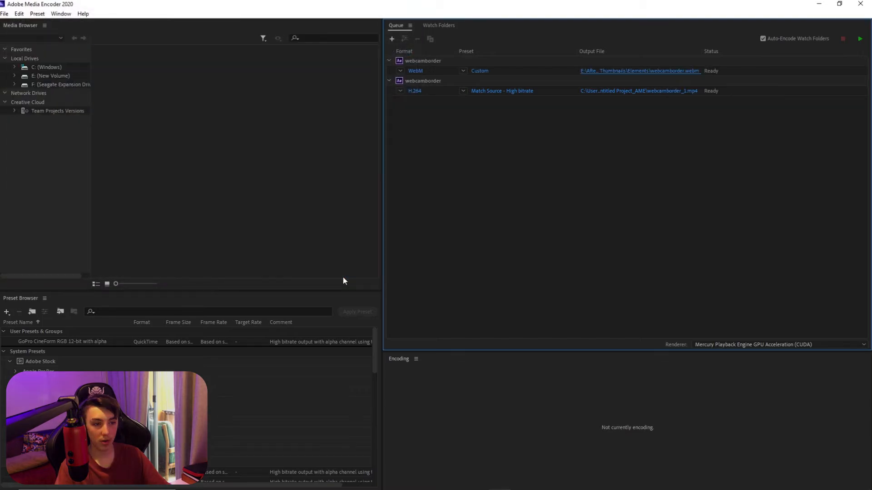
click(860, 41)
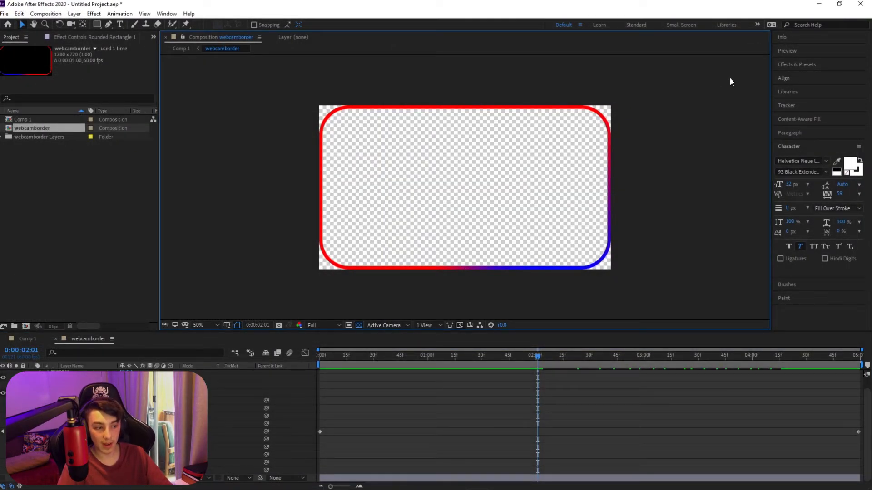
Step: Switch to OBS and add a new visible Media Source with the default name to the scene
key(super)
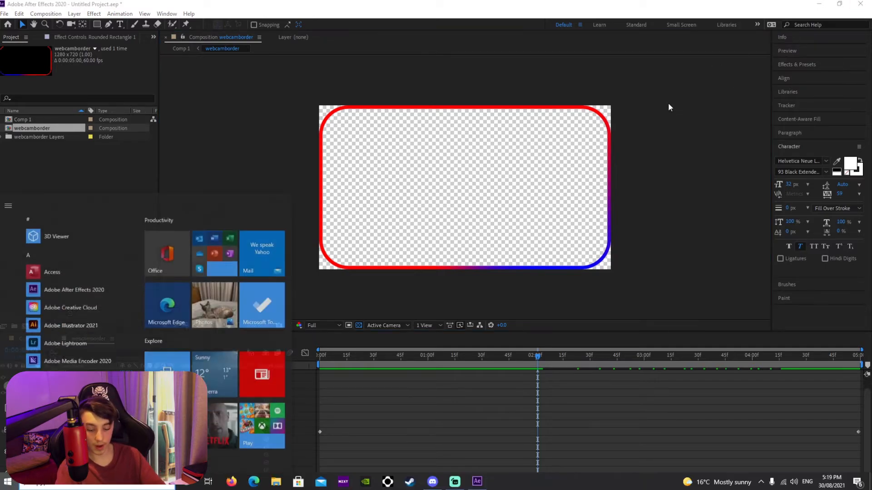
text(obs)
key(Return)
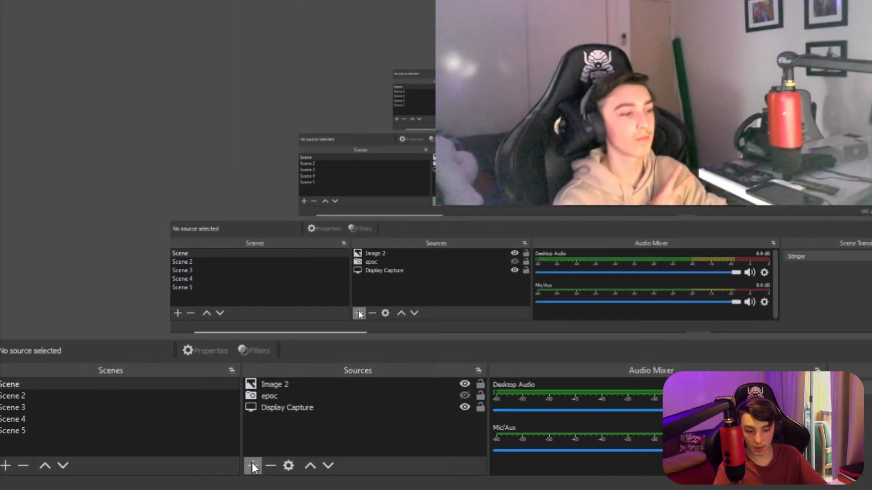
click(253, 464)
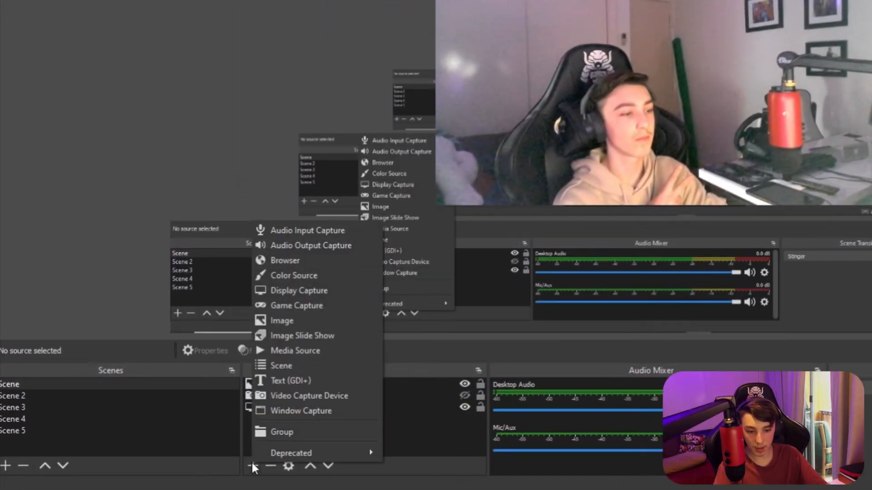
click(288, 349)
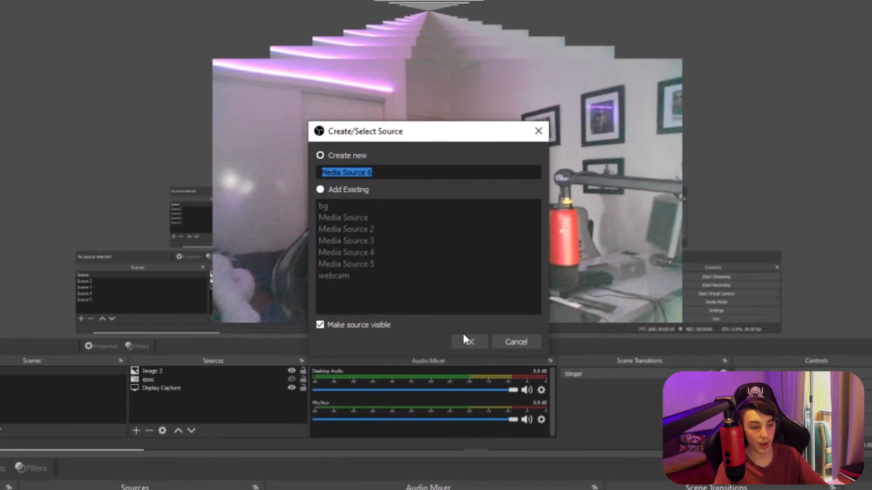
click(481, 332)
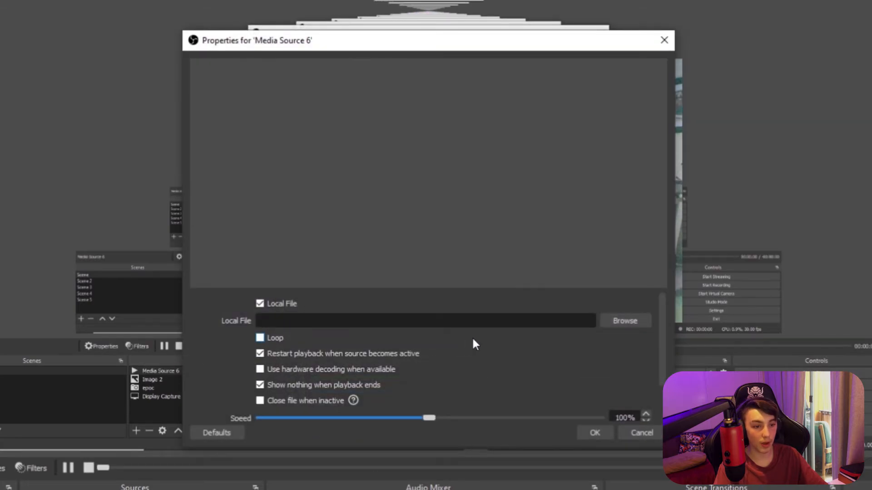
Step: Load webcamborder.webm from the Elements folder as the media source's local file and enable Loop
click(637, 319)
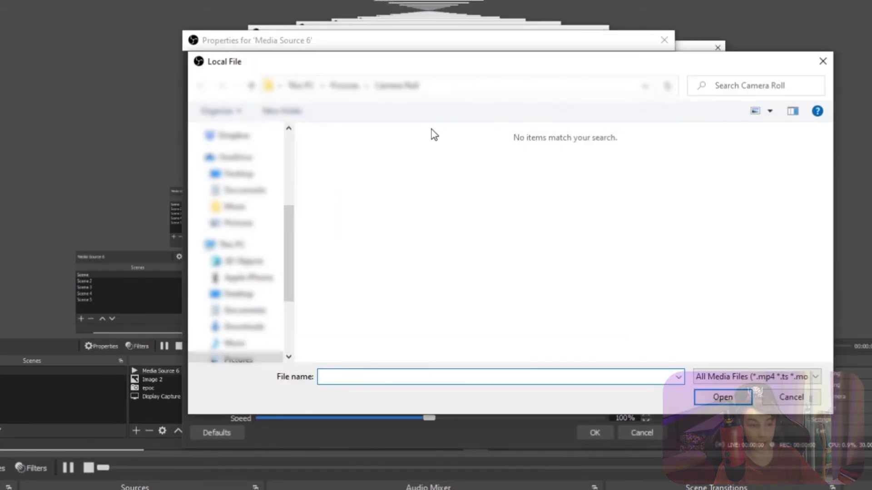
click(245, 261)
click(418, 281)
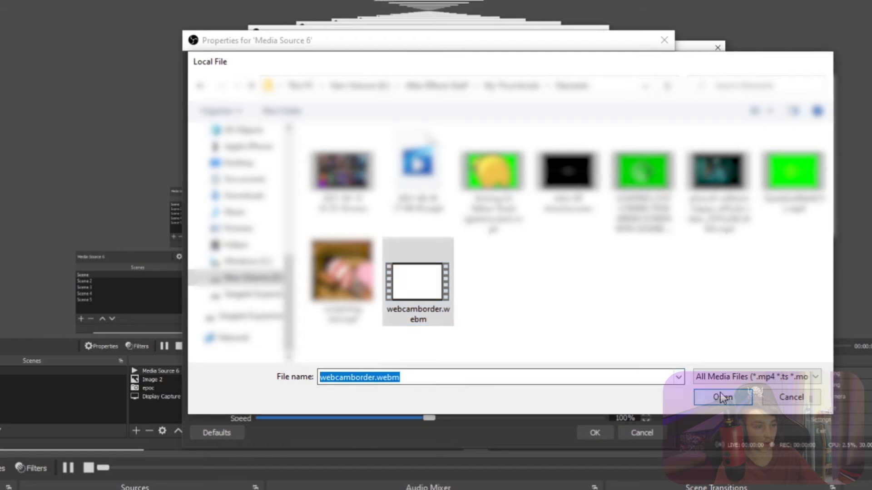
click(720, 393)
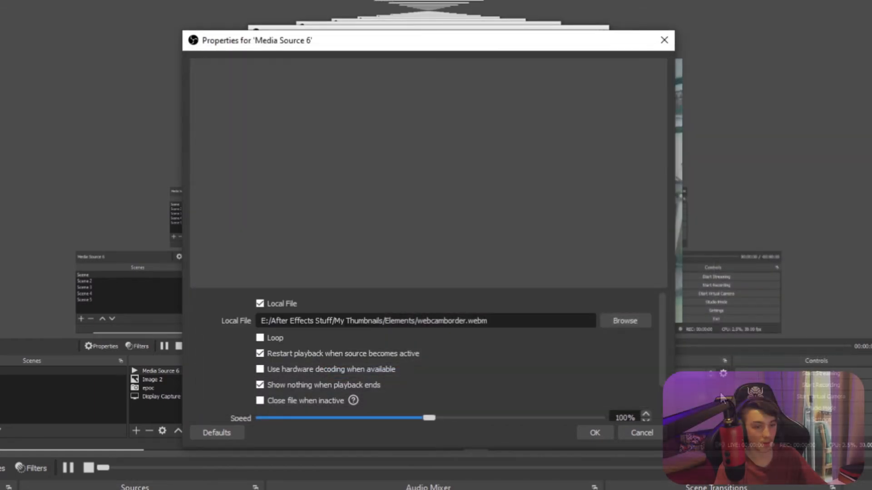
click(263, 337)
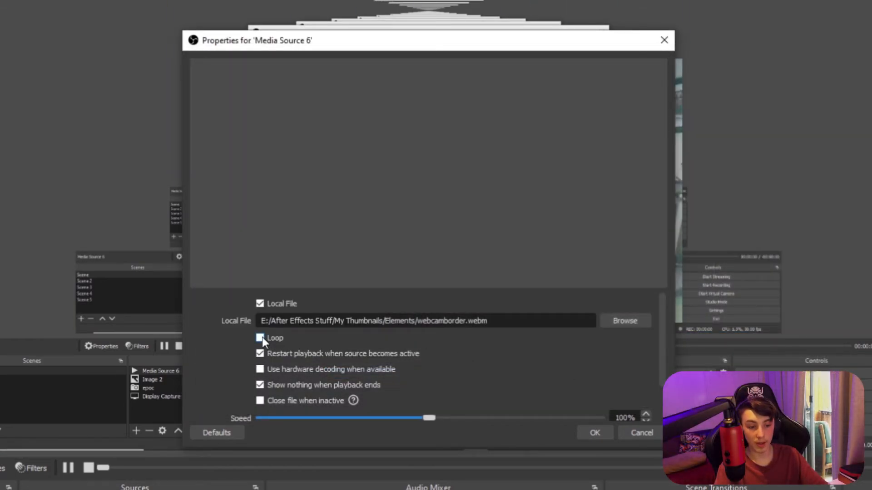
click(594, 431)
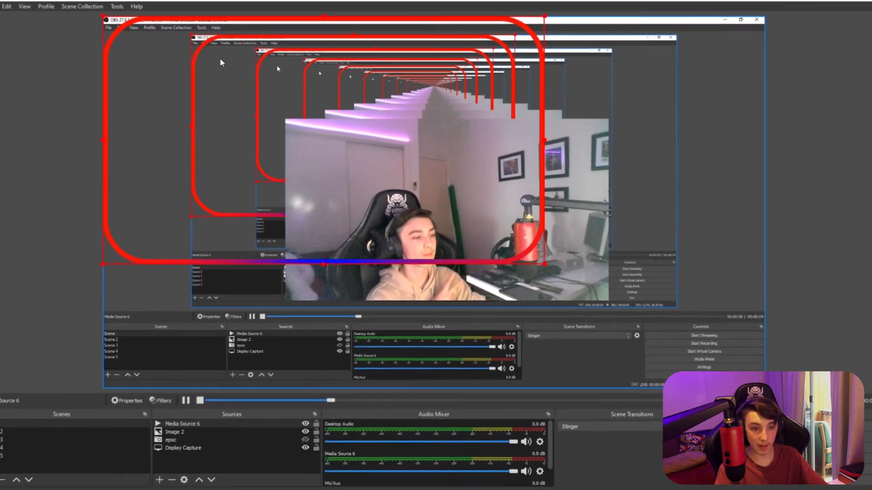
Step: Scale and position the animated border so it frames the webcam image in the preview, and deselect it
drag(534, 46, 394, 111)
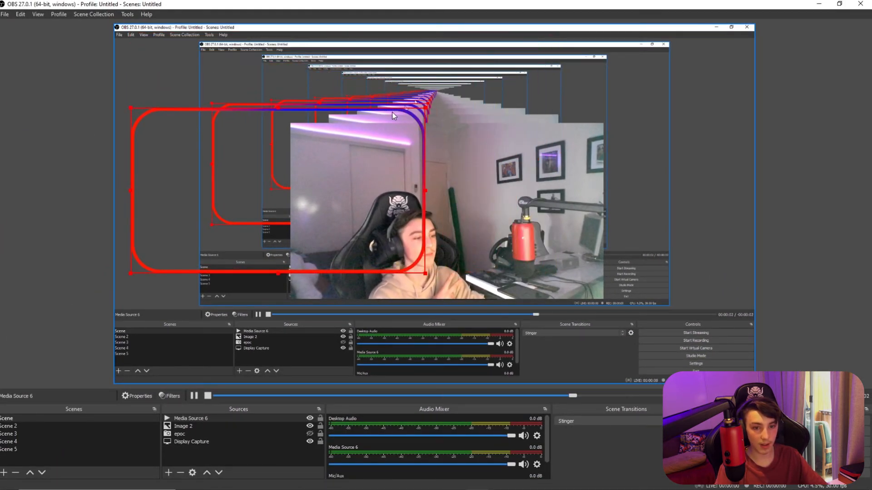
drag(298, 163, 457, 178)
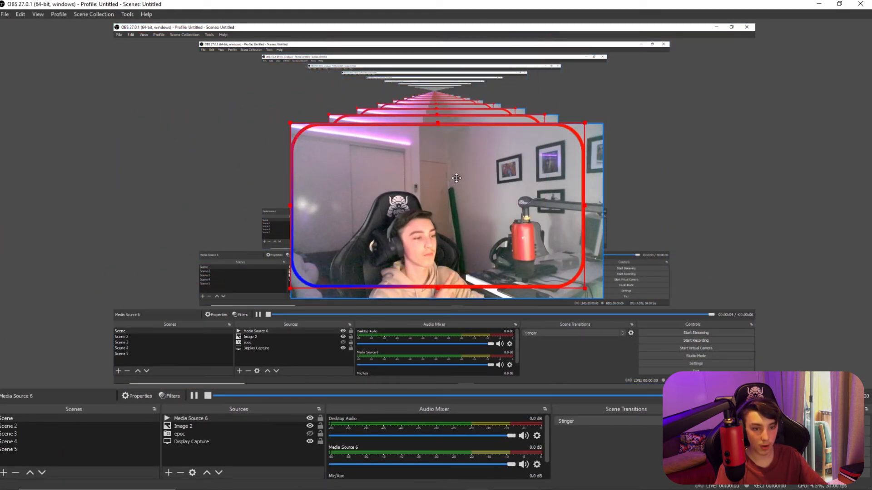
drag(585, 289, 604, 300)
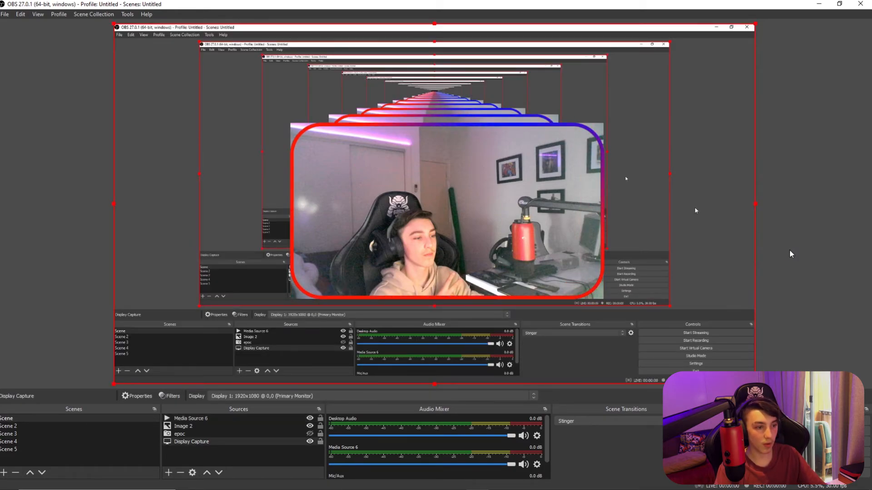
click(791, 253)
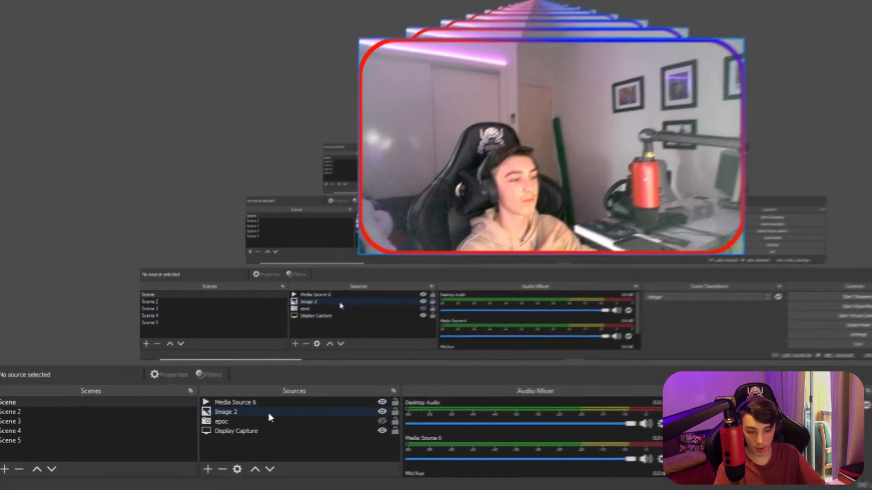
Step: Add an Image Mask/Blend filter with the default name to the Image 2 source
click(222, 426)
right_click(225, 425)
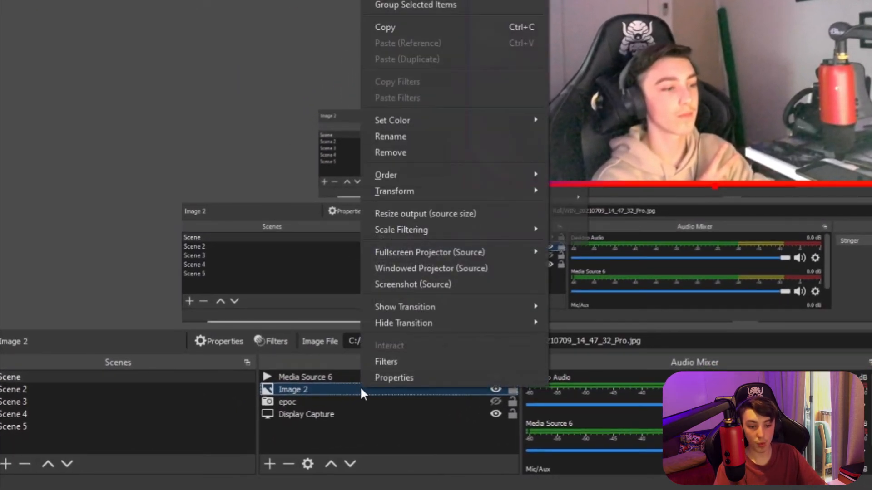
click(380, 360)
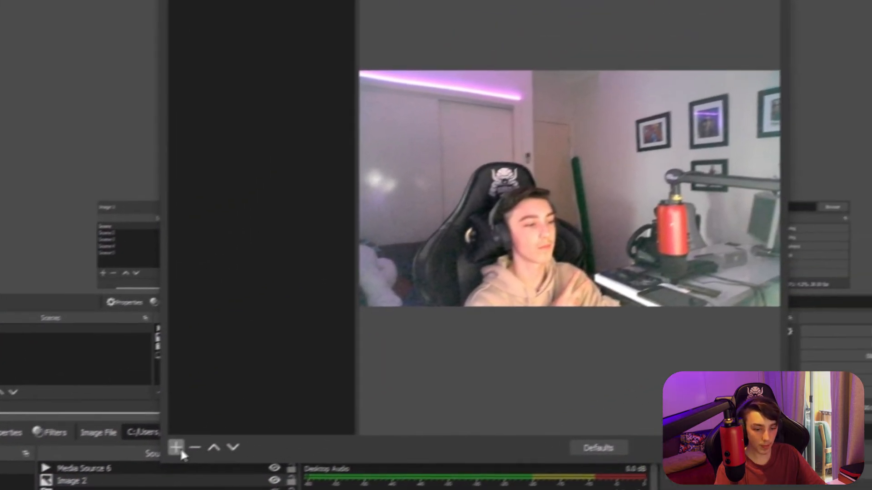
click(369, 368)
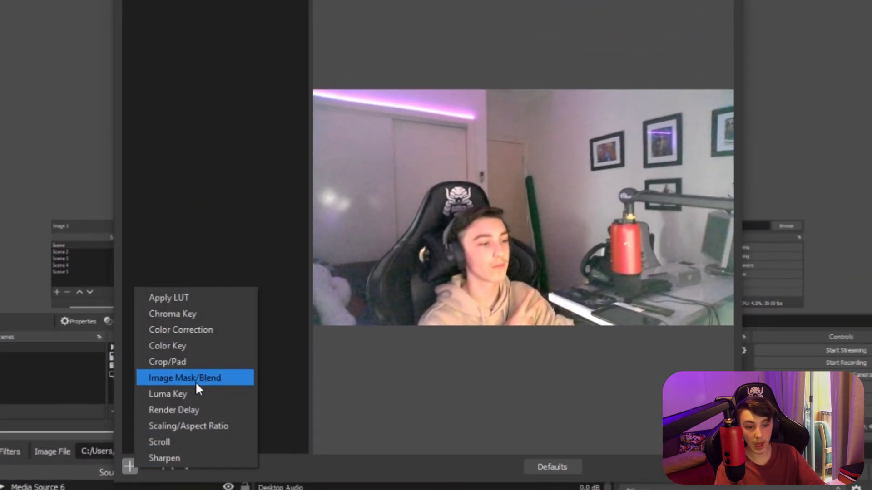
click(230, 382)
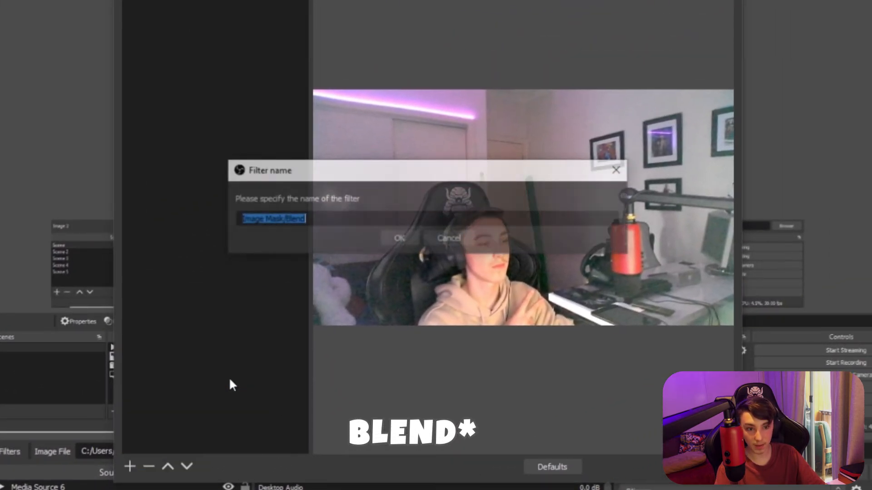
click(396, 240)
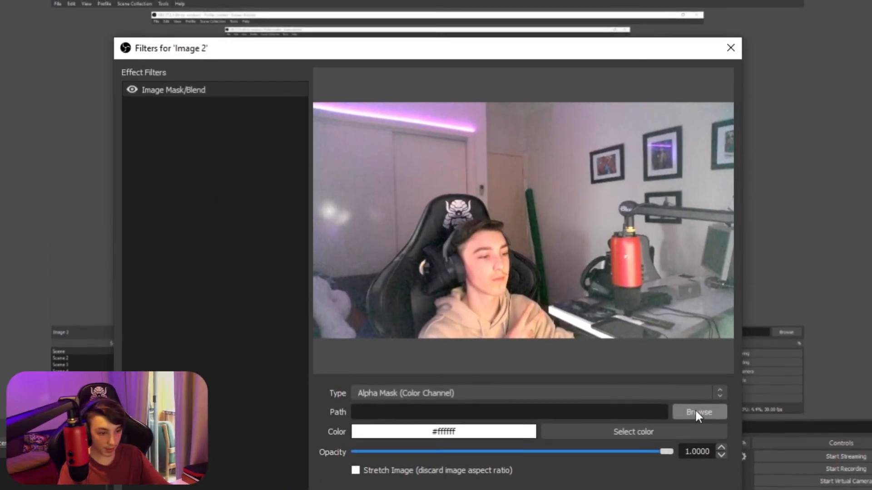
Step: Use webcamalphamatte.png as the filter's mask image, set its type to Alpha Mask (Alpha Channel), and close the filters
click(697, 306)
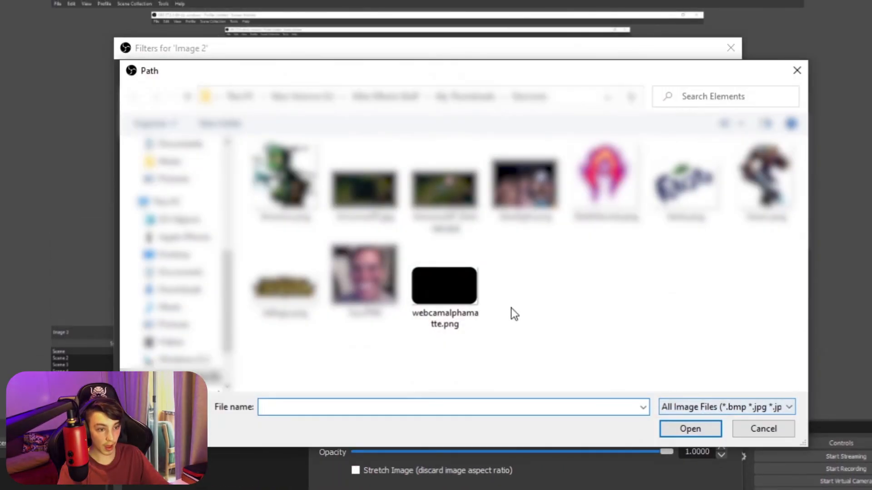
click(461, 299)
click(701, 435)
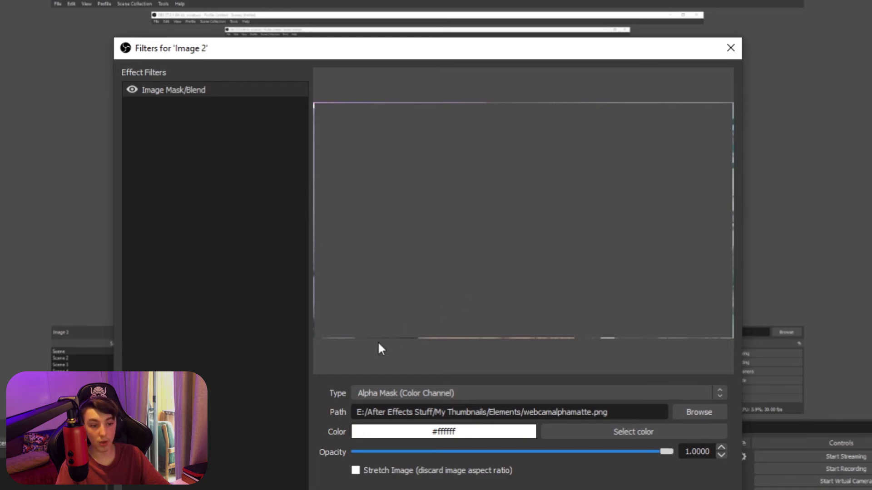
click(437, 394)
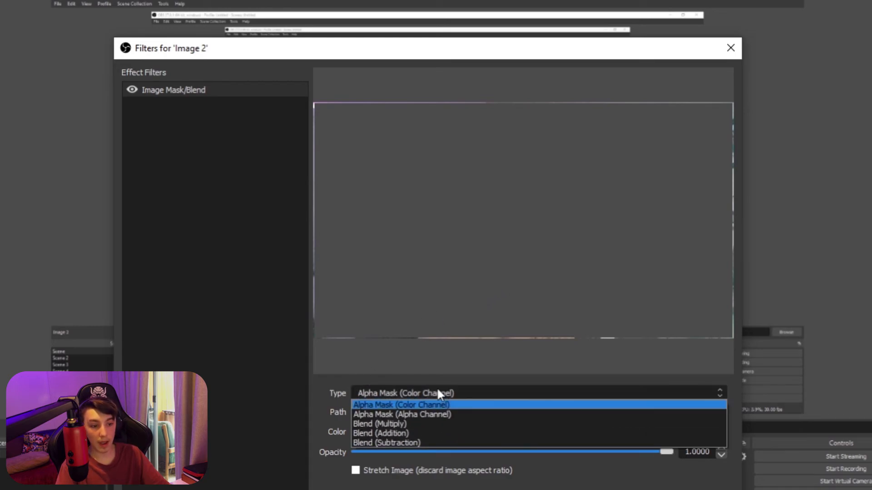
click(435, 414)
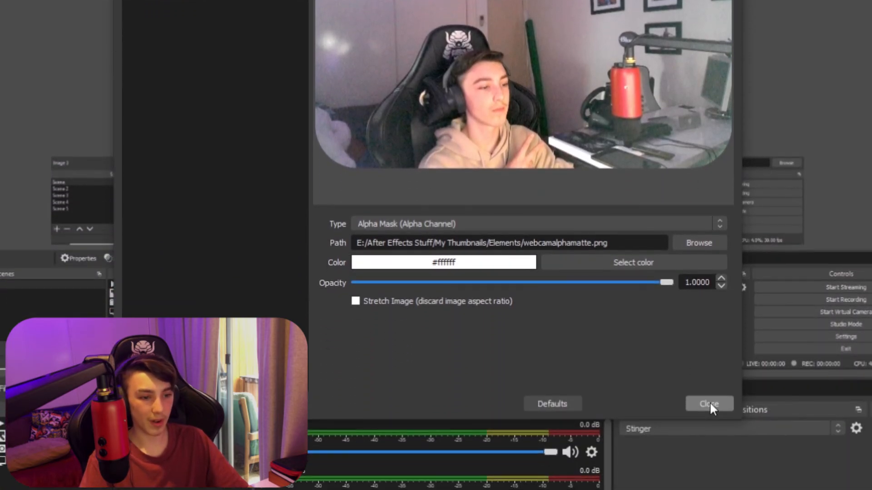
click(710, 403)
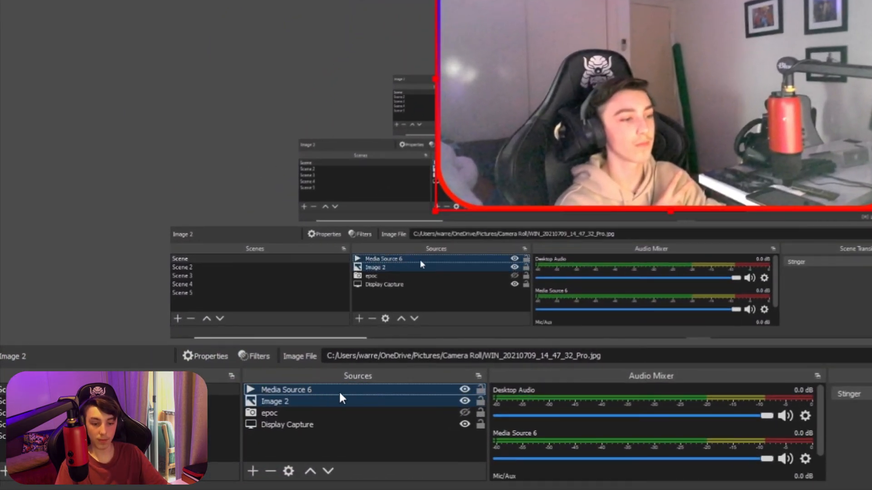
Step: Group the border media source and Image 2 under the default group name and select the group
right_click(259, 419)
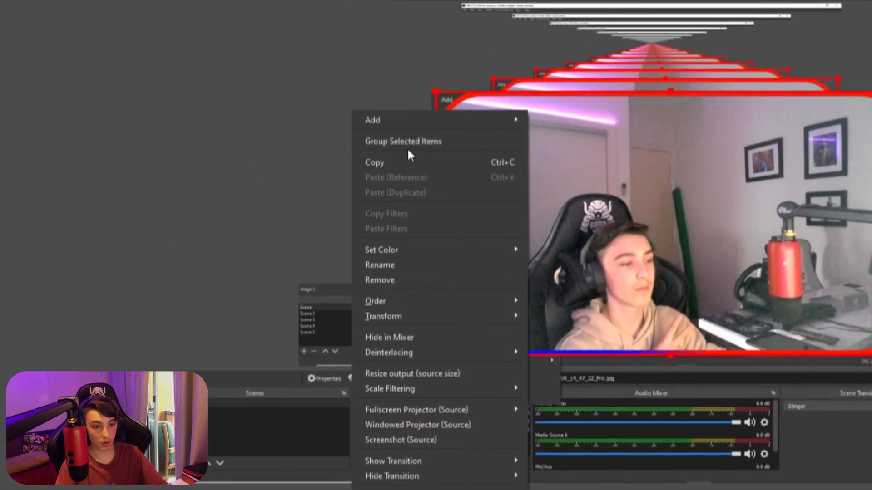
click(400, 1)
key(Return)
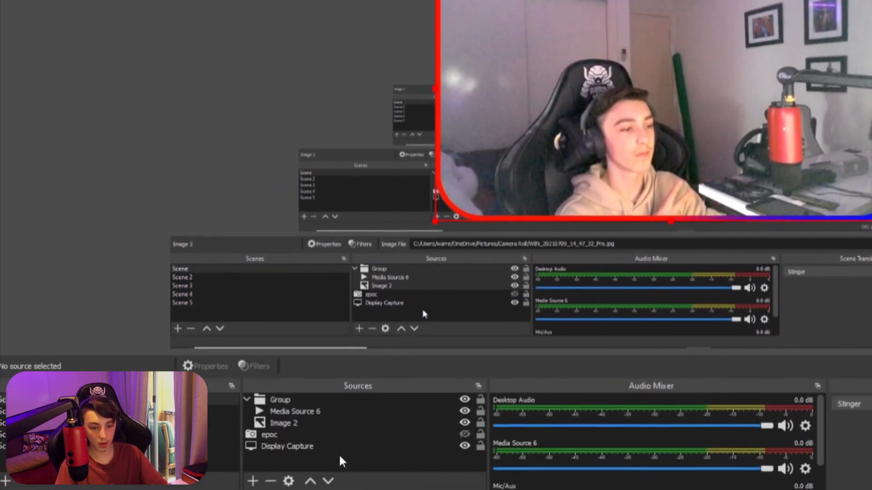
click(400, 384)
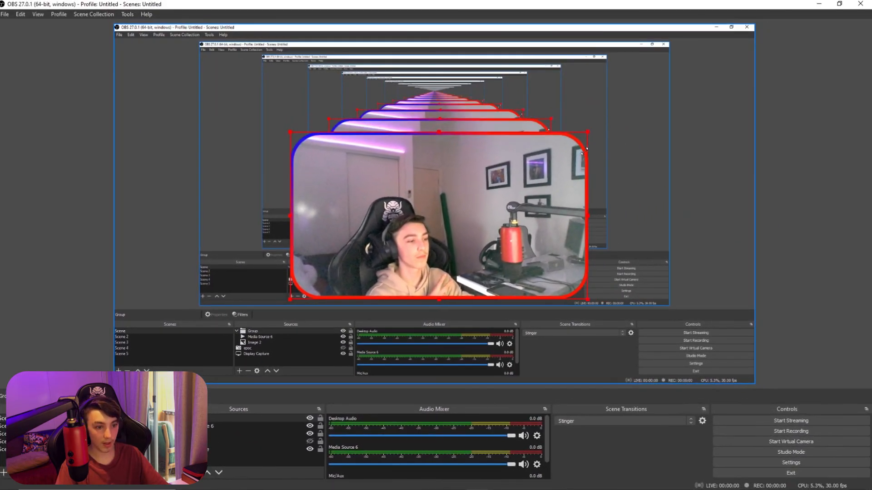